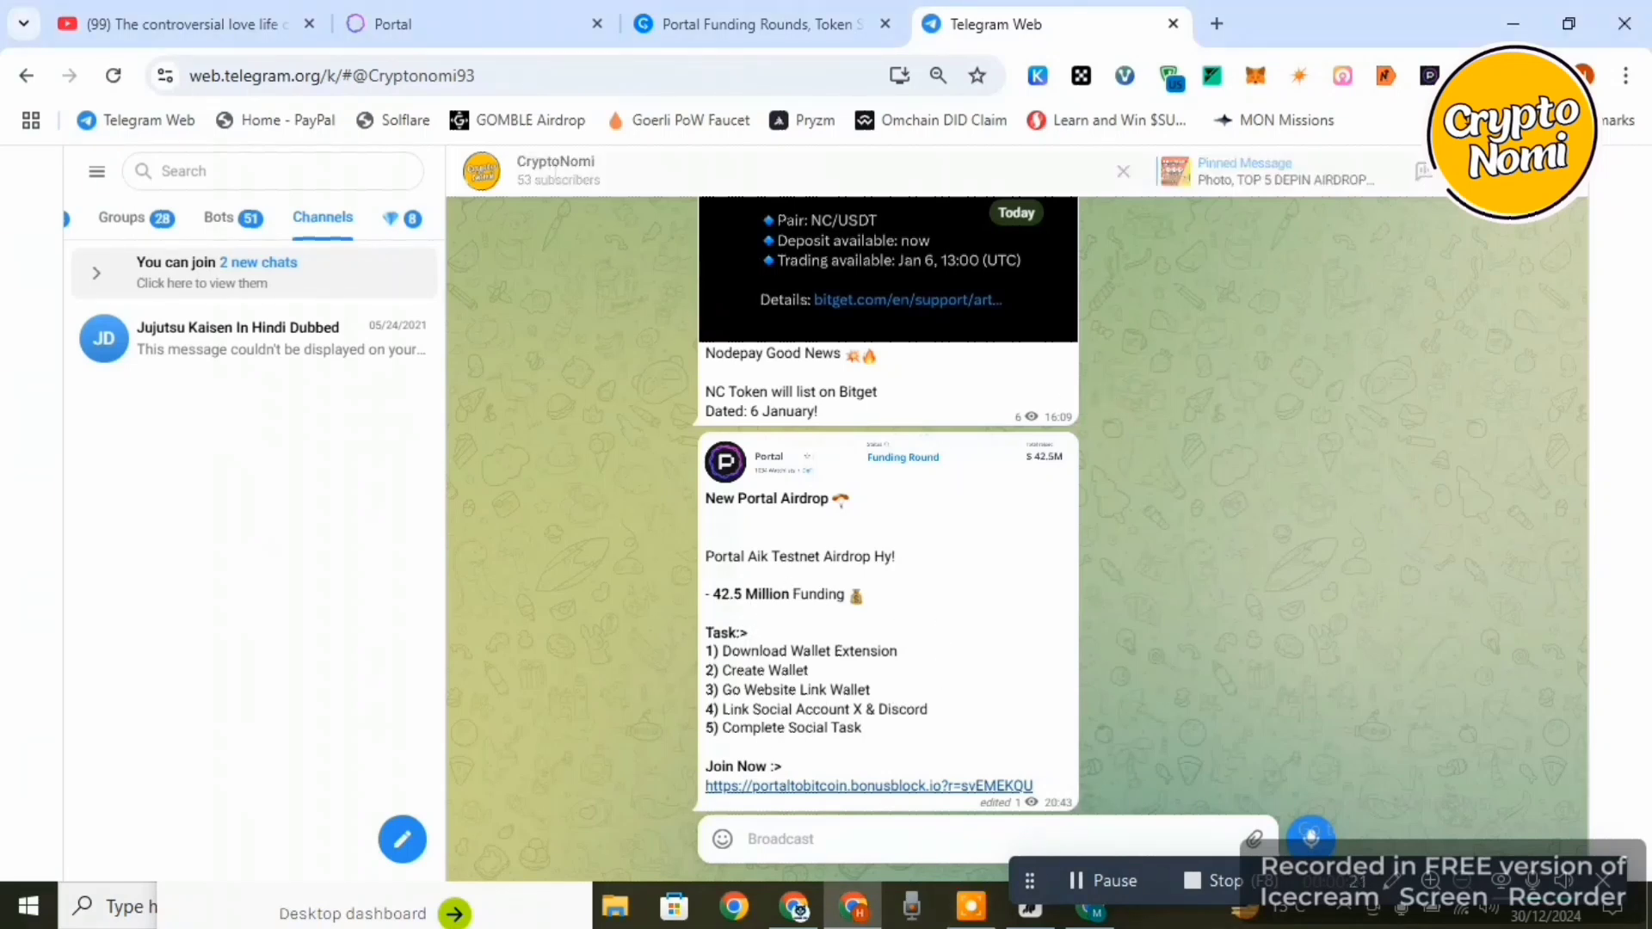
Search the CryptoNomi channel for "portal" and go to the New Portal Airdrop post
{"action": "key", "text": "ctrl+f"}
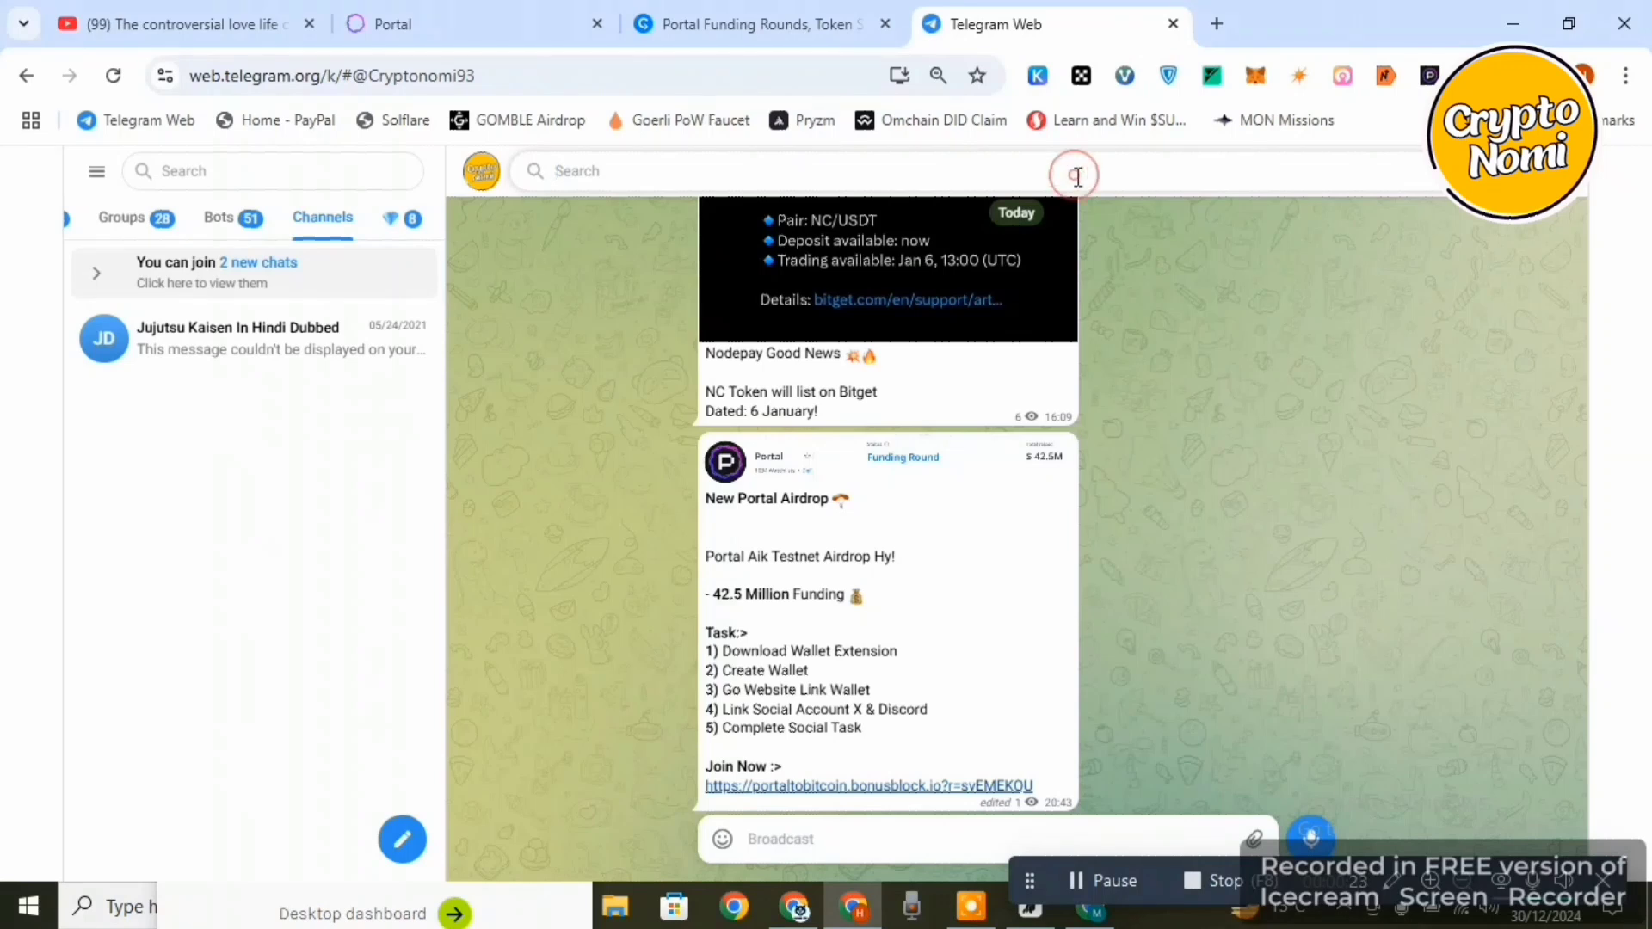
{"action": "type", "text": "portal"}
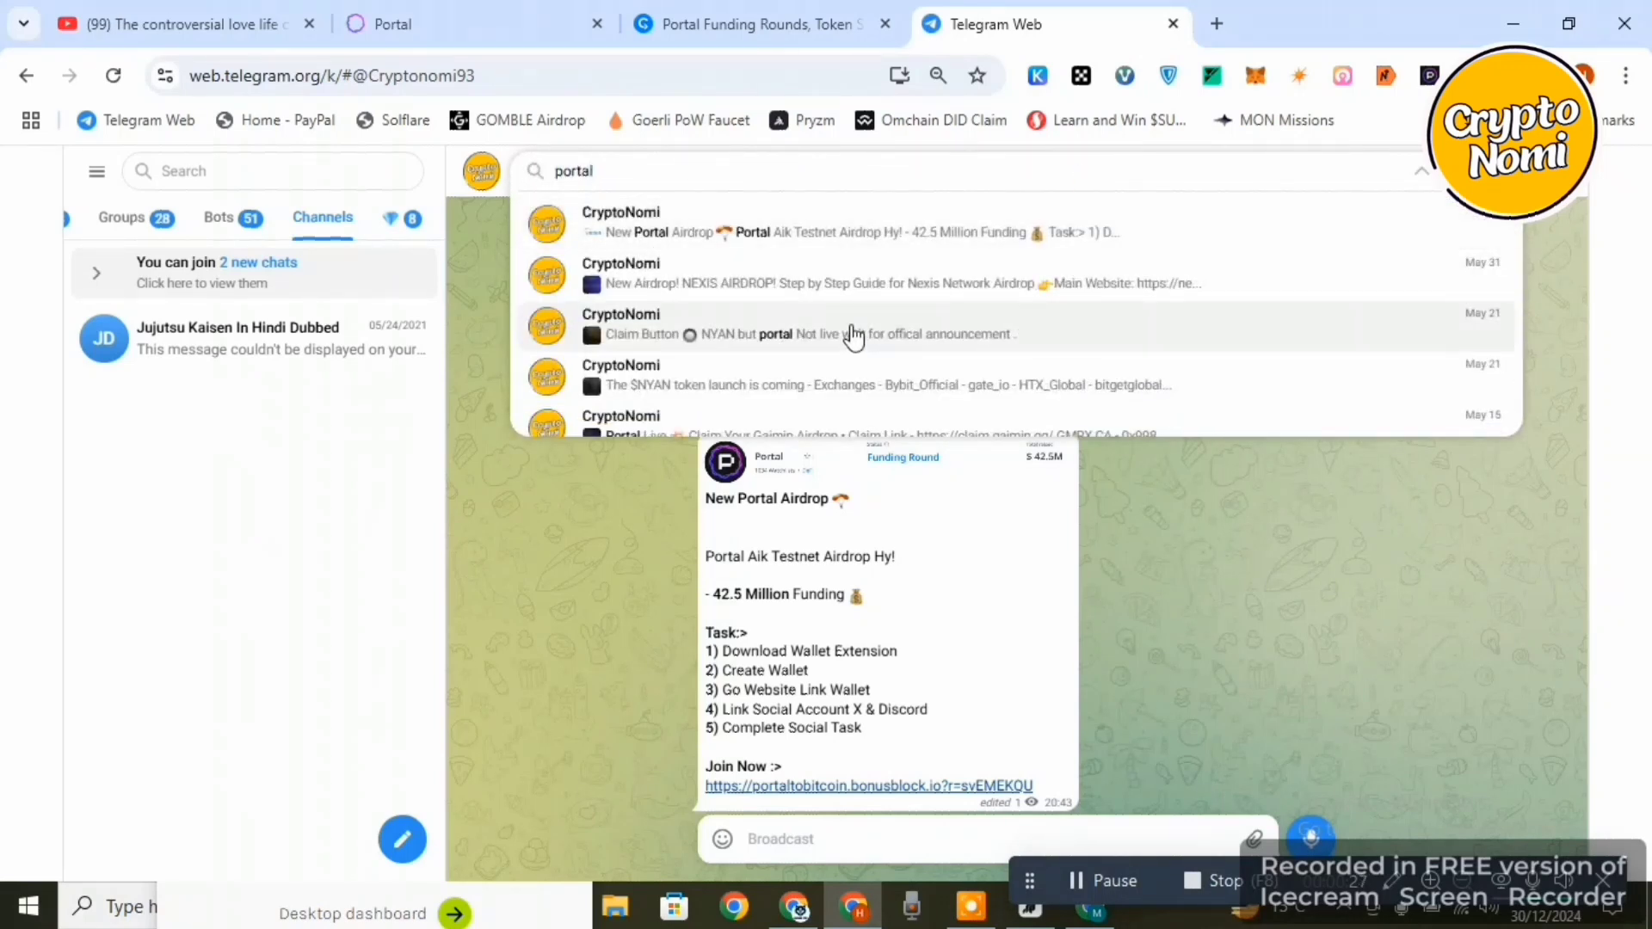
{"action": "left_click", "coordinate": [647, 230]}
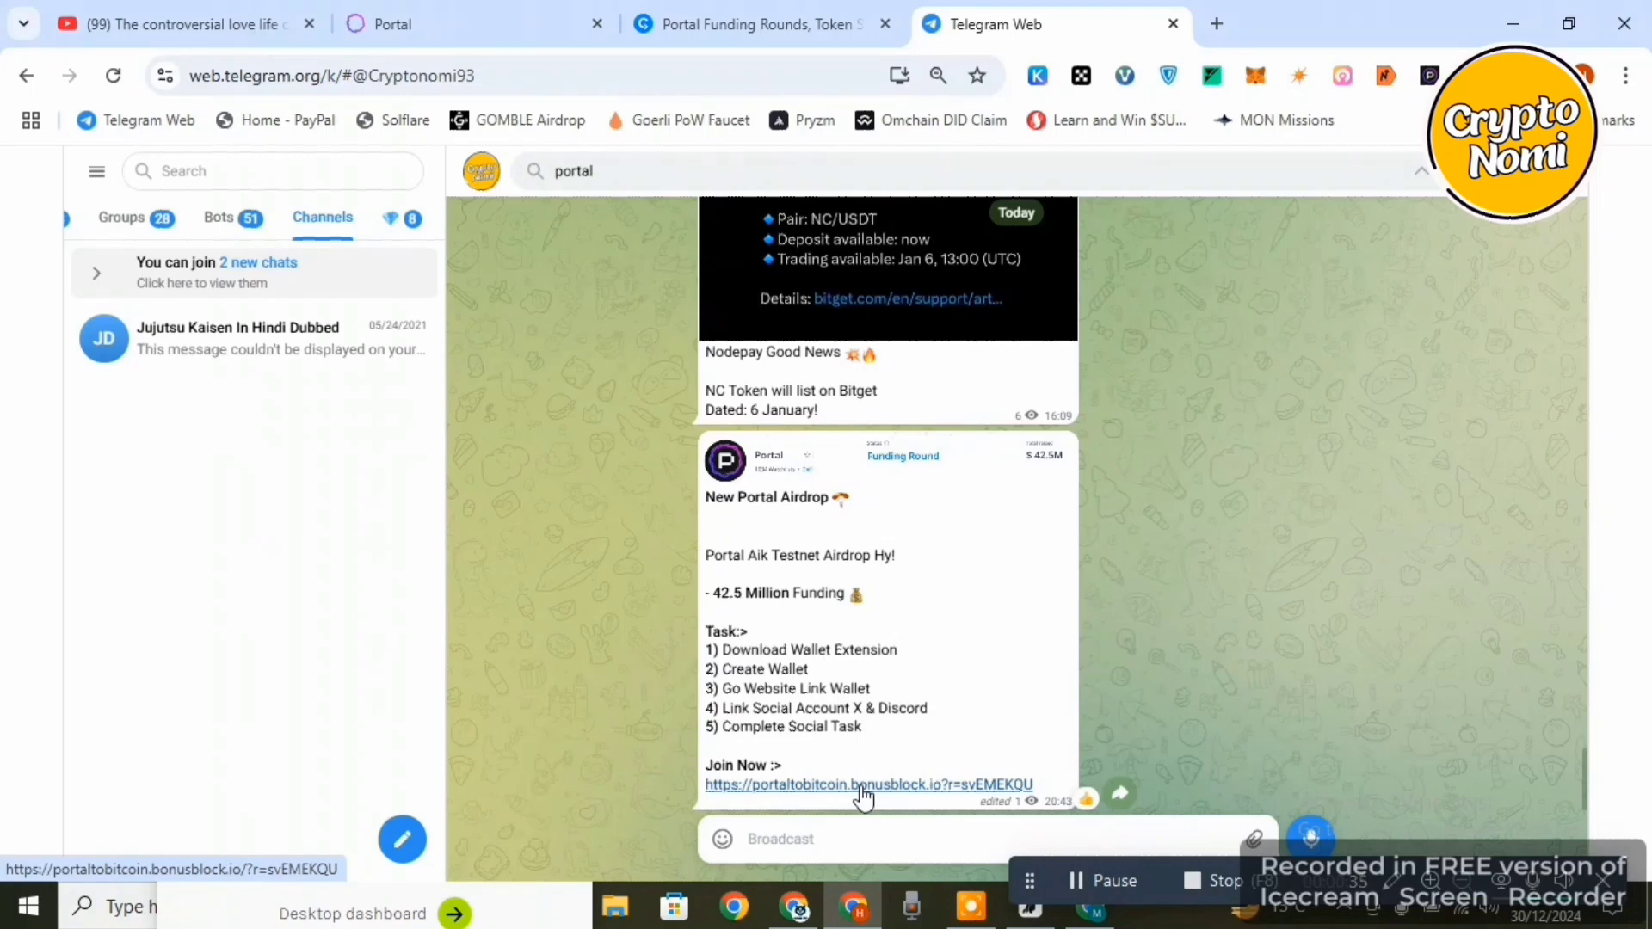
{"action": "left_click", "coordinate": [1199, 883]}
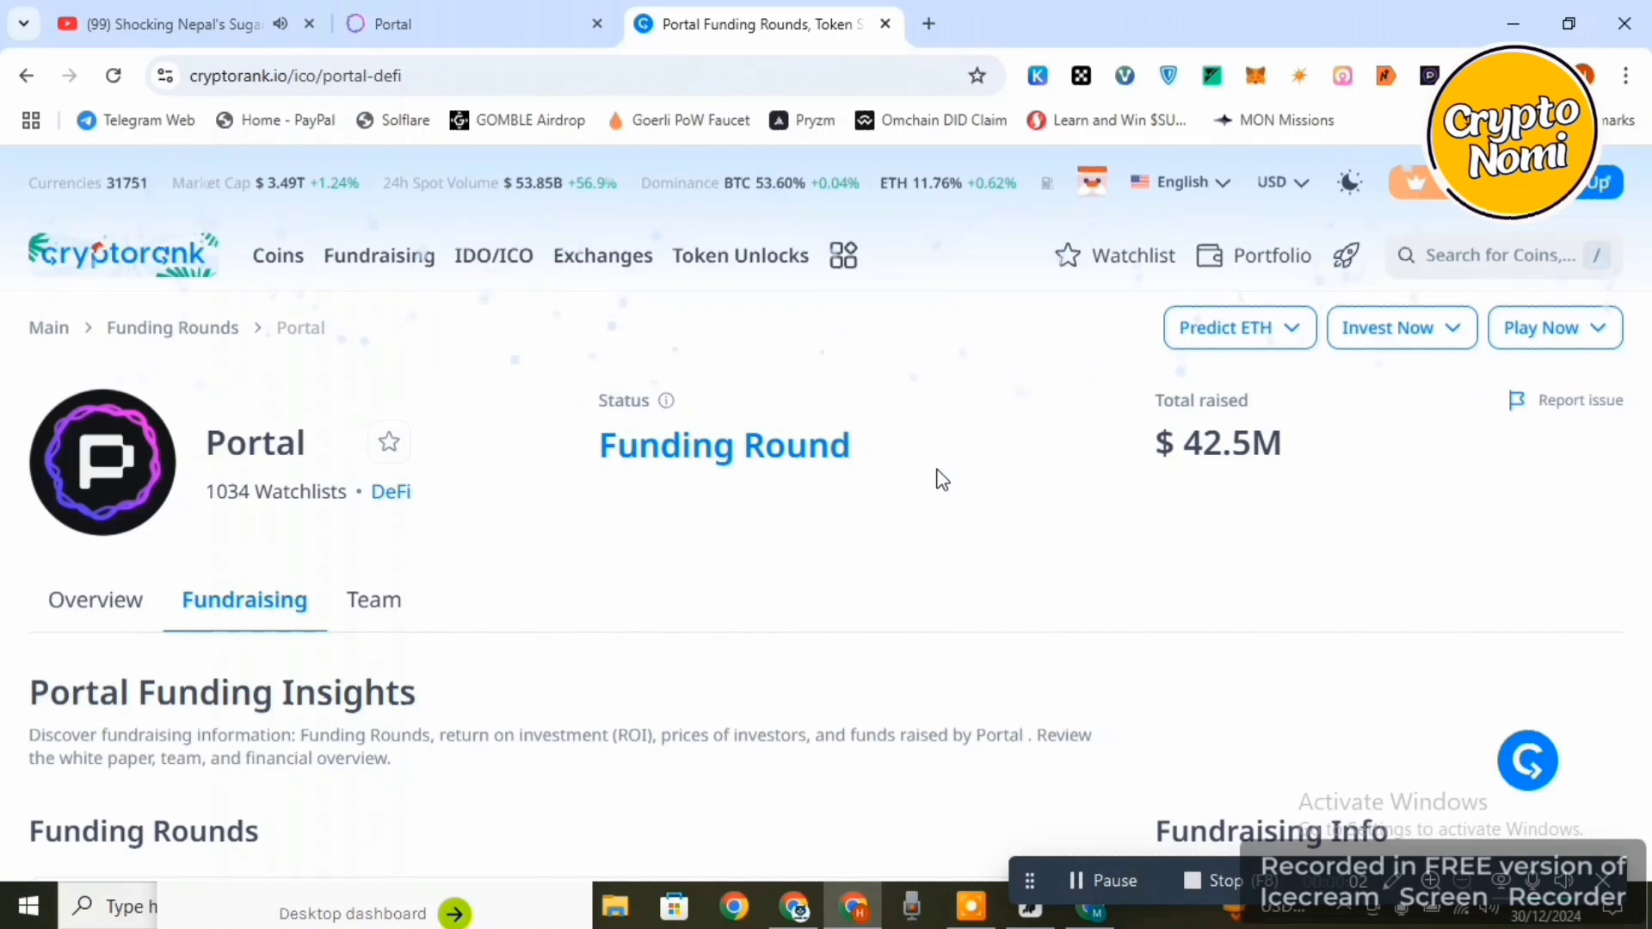
Review Portal's fundraising details and investor list on the CryptoRank page, dismissing the advertisement
{"action": "scroll", "coordinate": [942, 480], "scroll_direction": "down", "scroll_amount": 1}
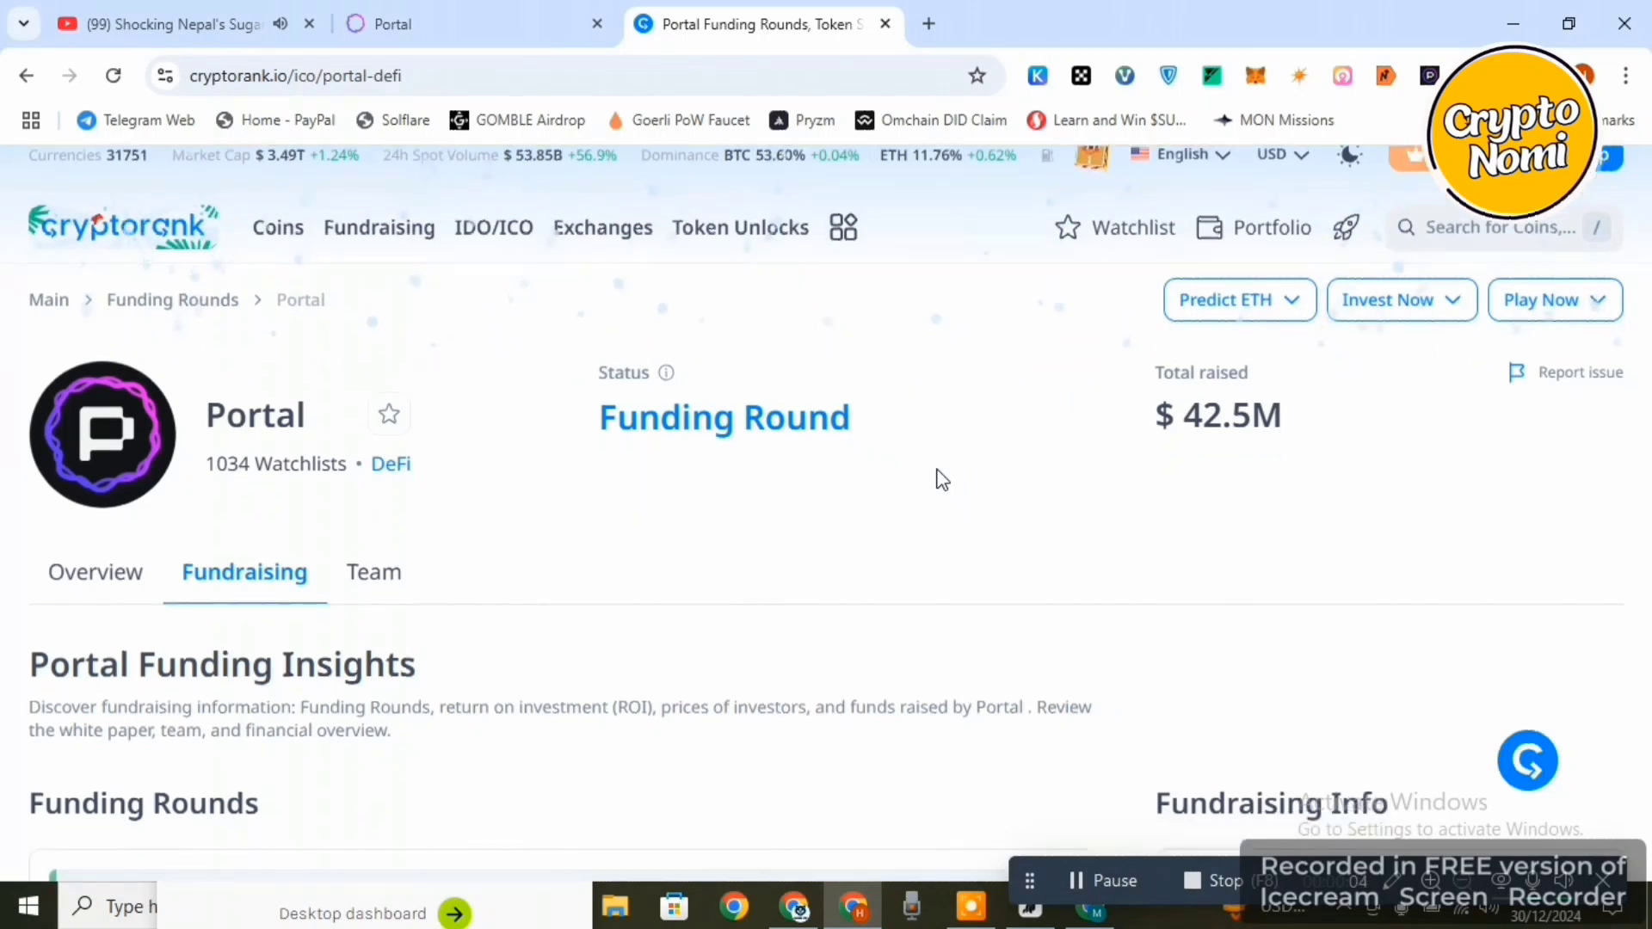
{"action": "scroll", "coordinate": [943, 480], "scroll_direction": "down", "scroll_amount": 15}
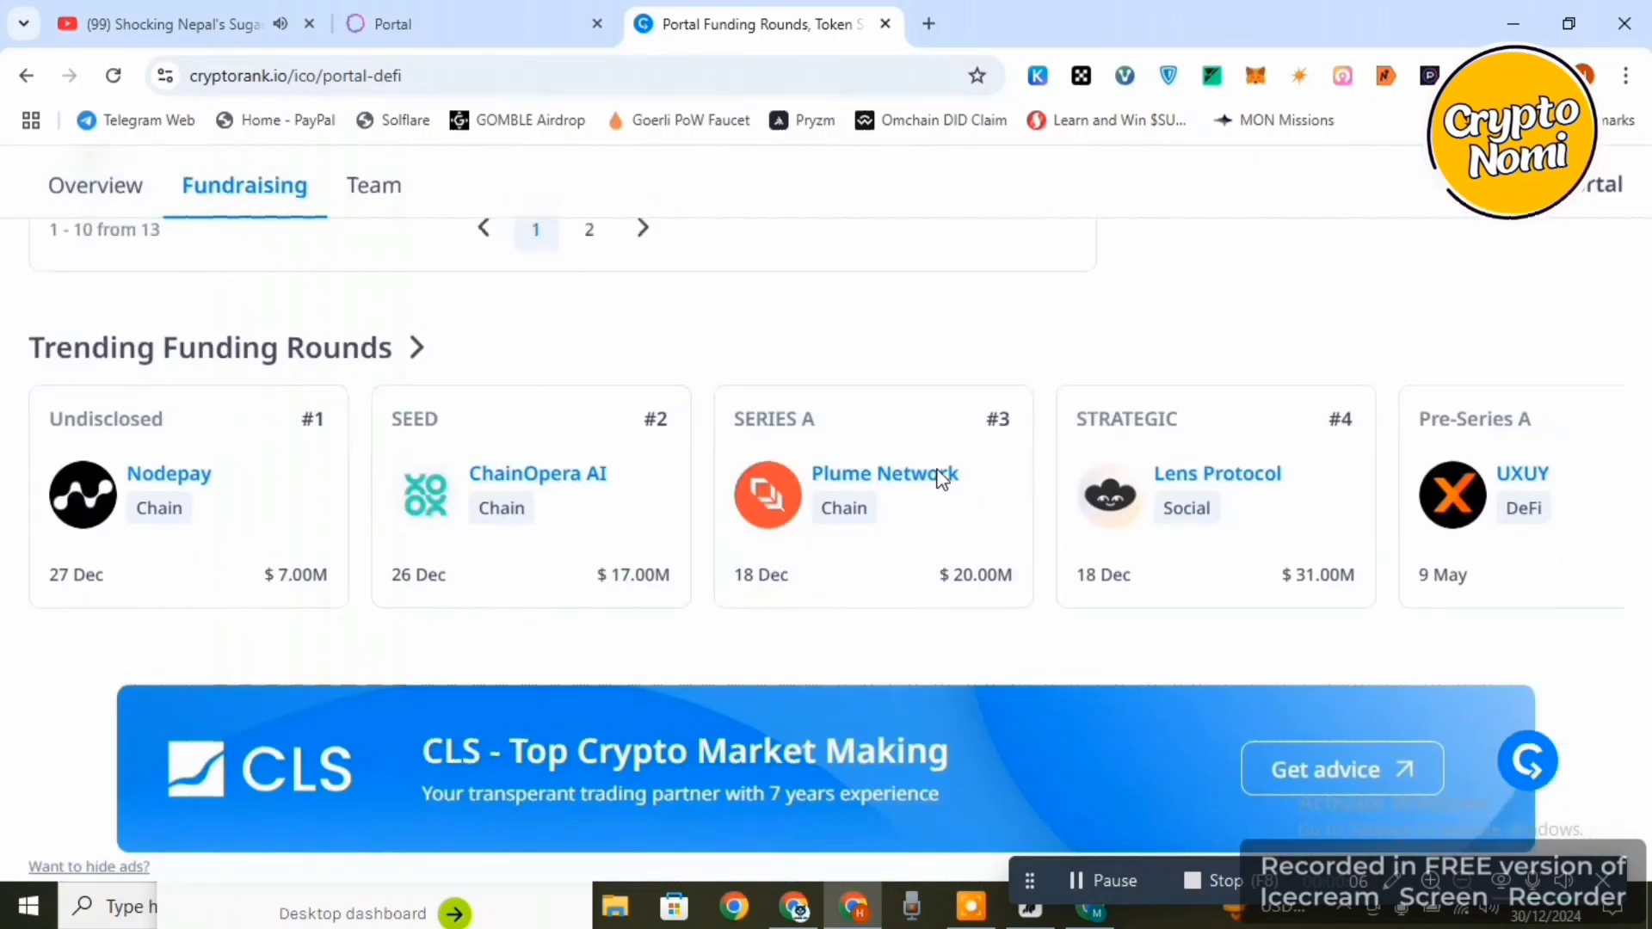
{"action": "scroll", "coordinate": [940, 482], "scroll_direction": "up", "scroll_amount": 8}
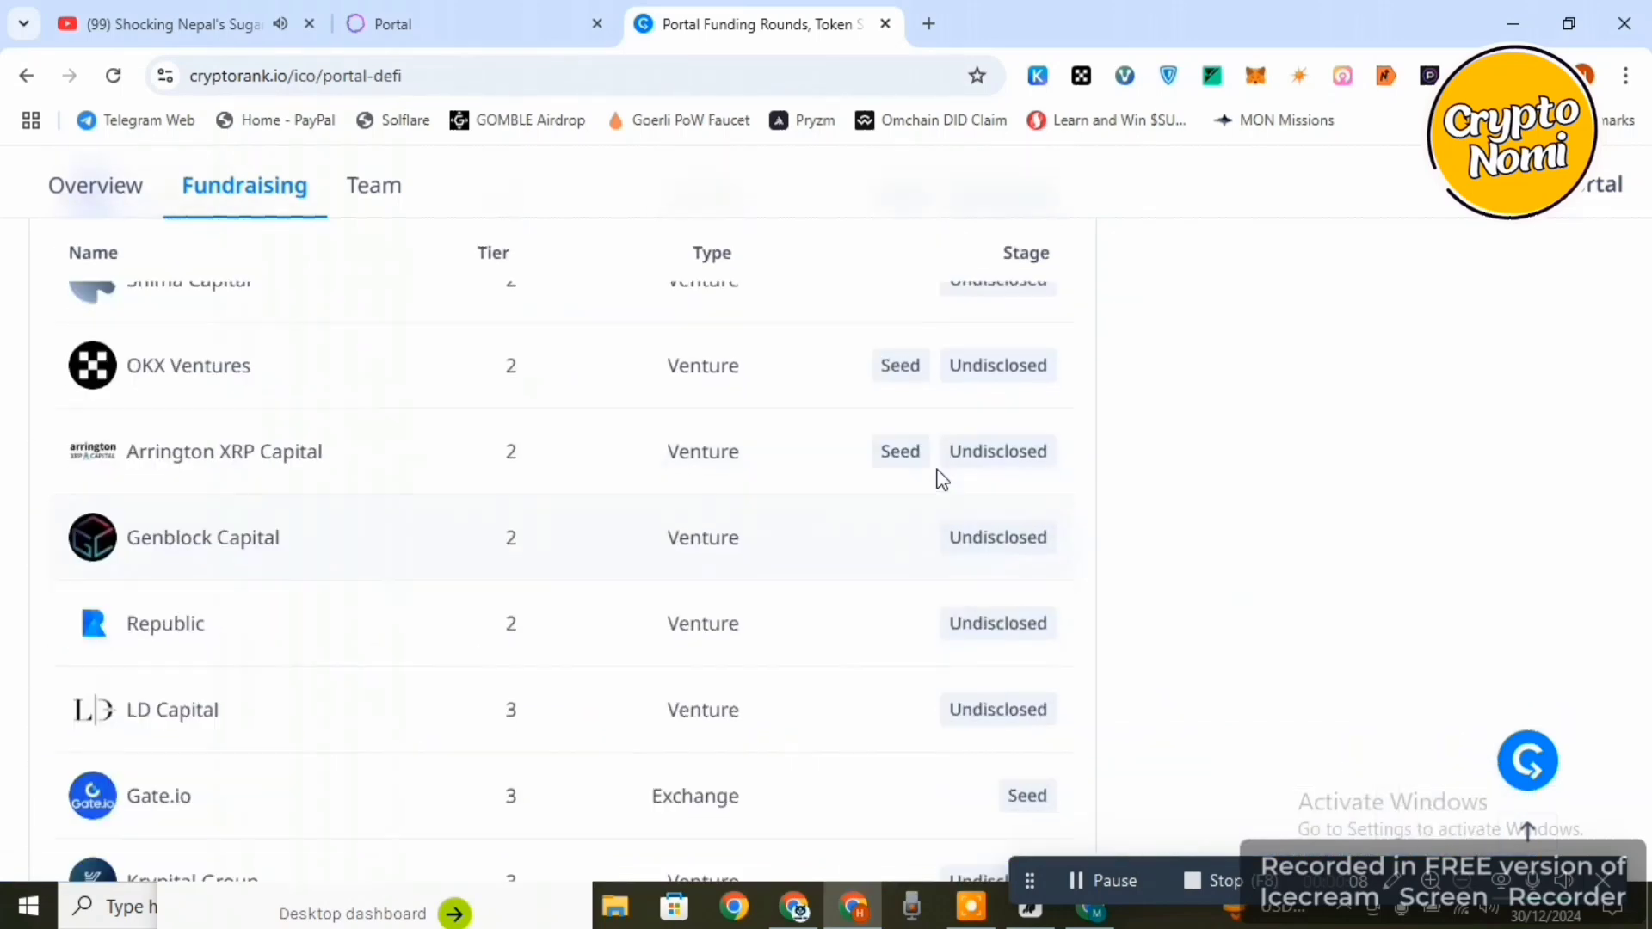
{"action": "scroll", "coordinate": [938, 480], "scroll_direction": "up", "scroll_amount": 10}
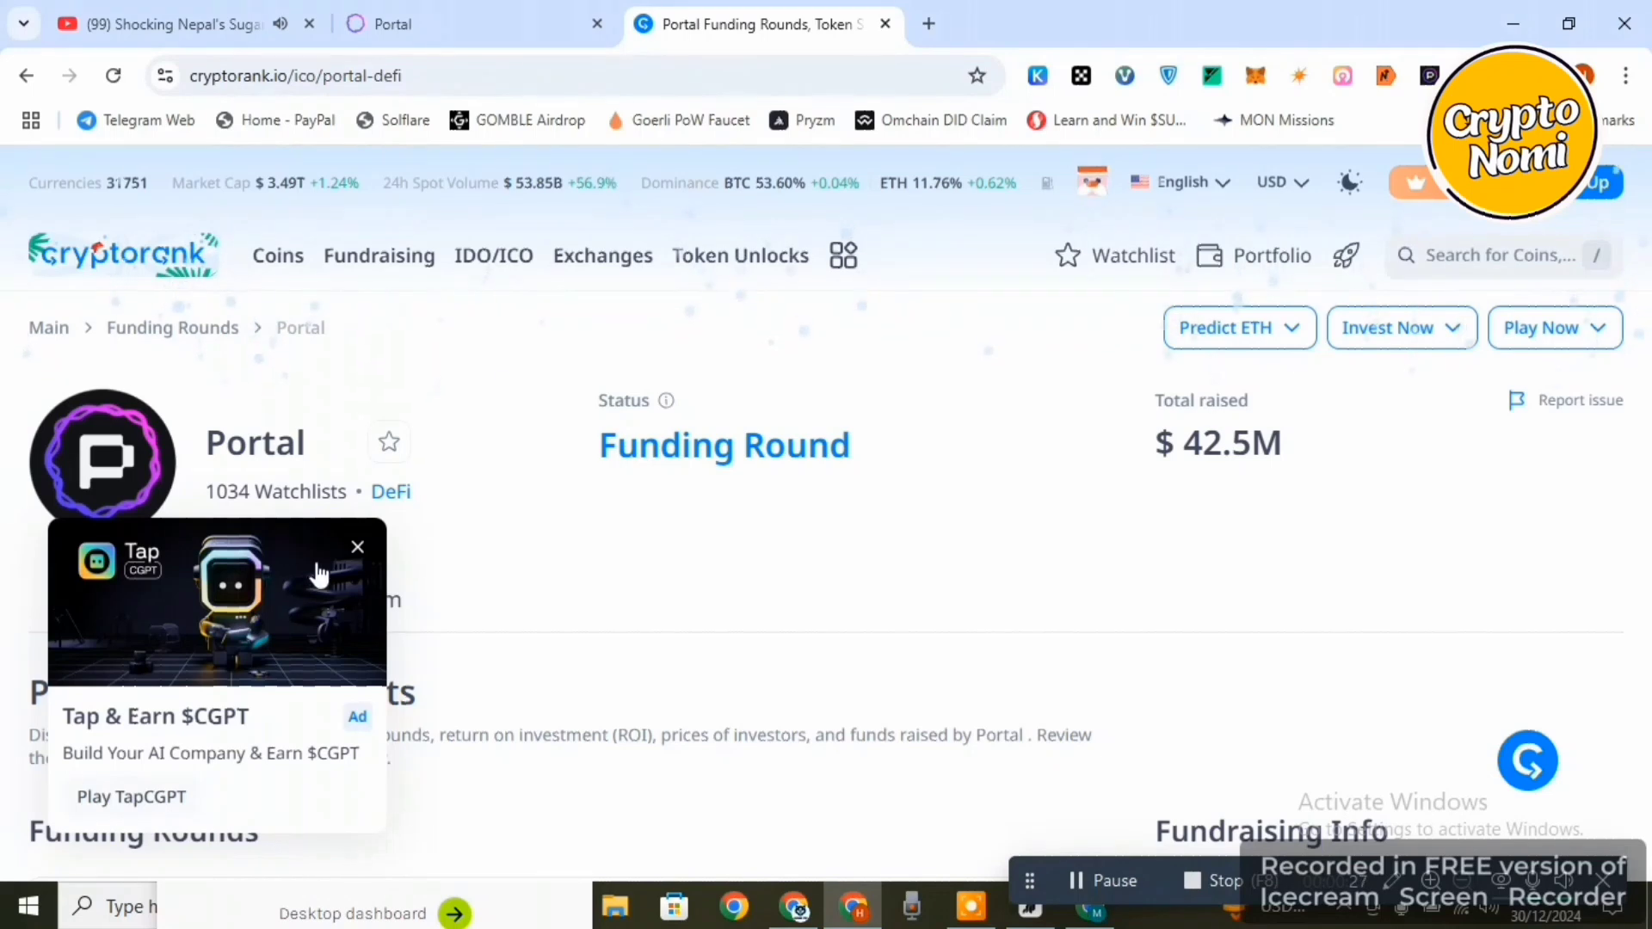
{"action": "left_click", "coordinate": [361, 552]}
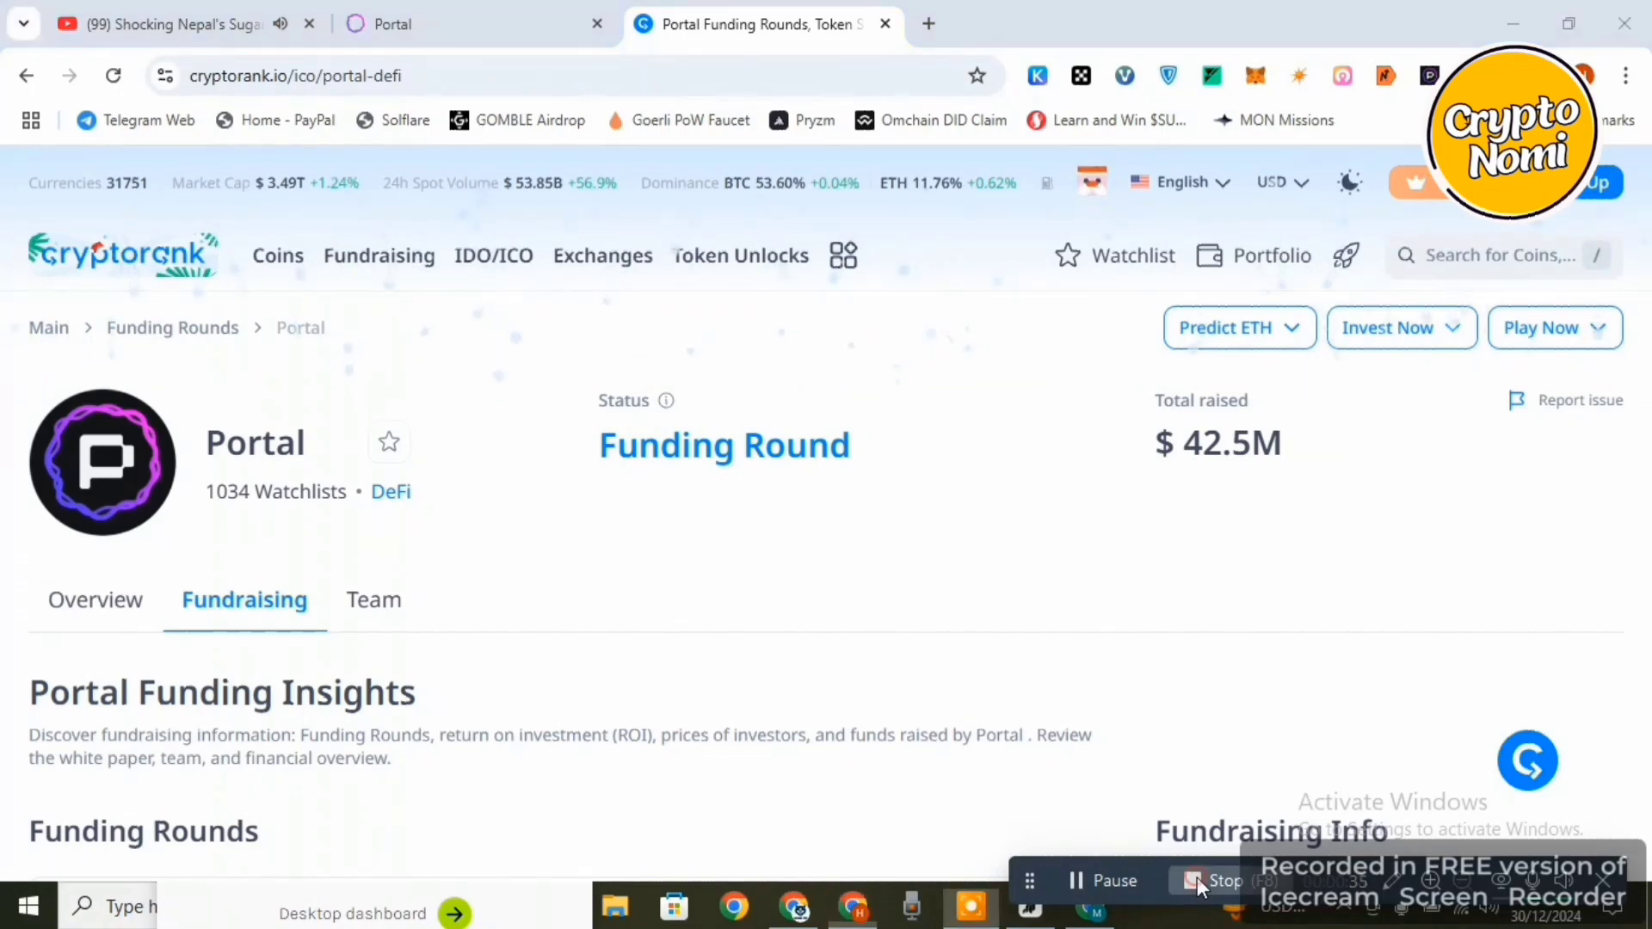
{"action": "left_click", "coordinate": [1196, 879]}
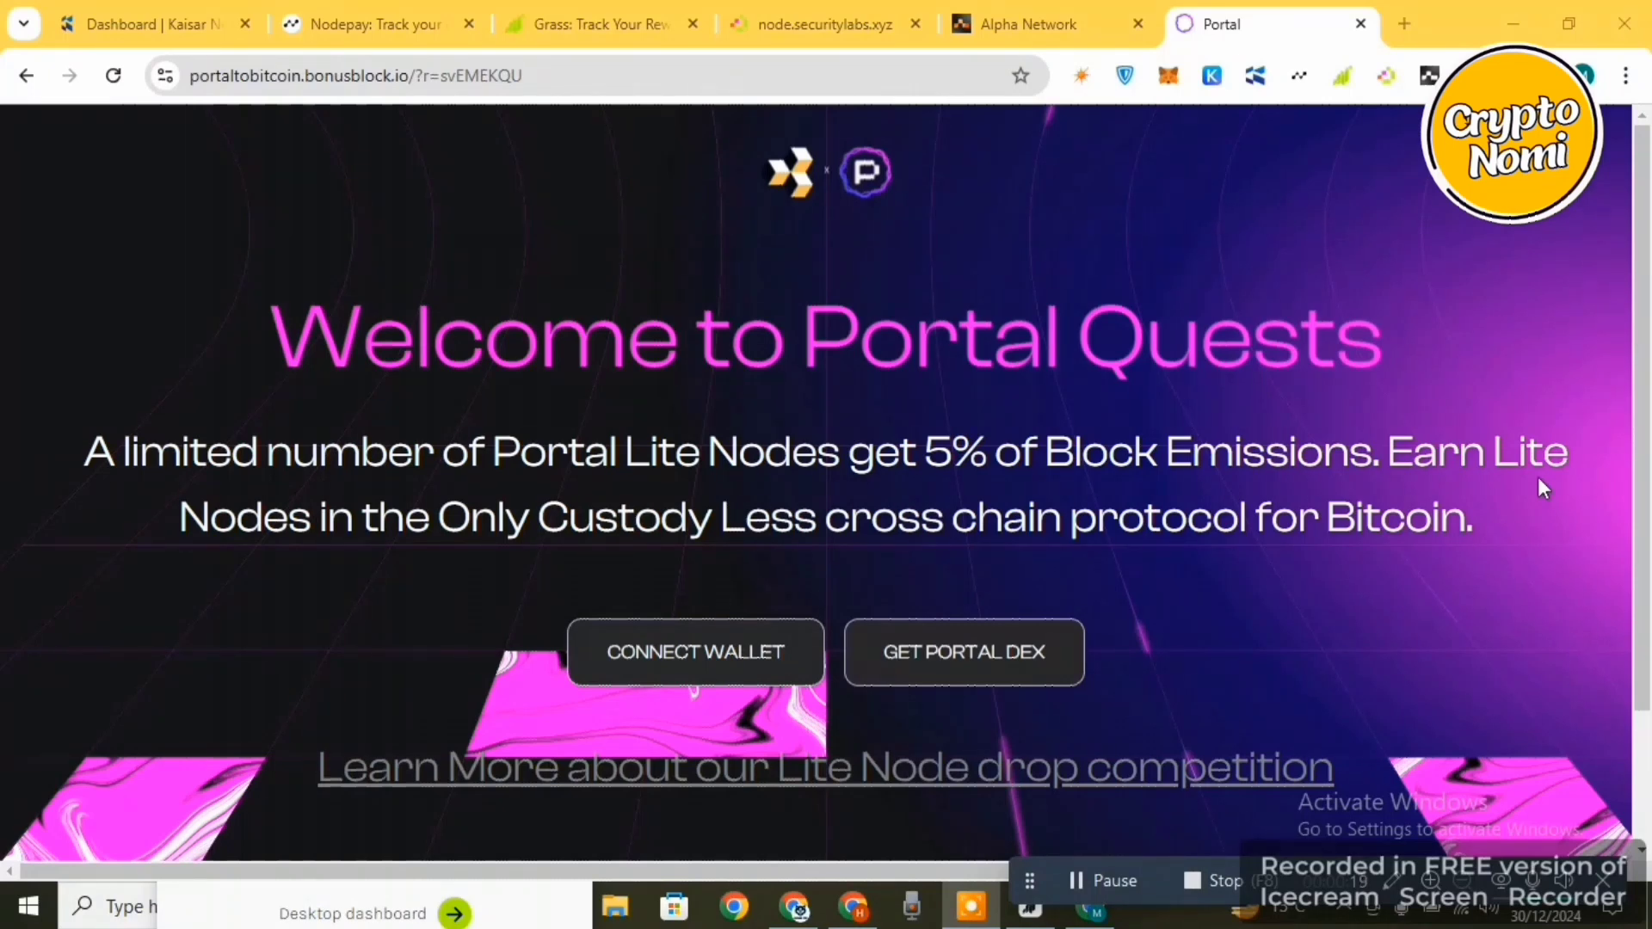
Install the Portal DEX extension in Chrome from the Portal Quests page and pin it
{"action": "scroll", "coordinate": [907, 564], "scroll_direction": "down", "scroll_amount": 1}
{"action": "left_click", "coordinate": [907, 561]}
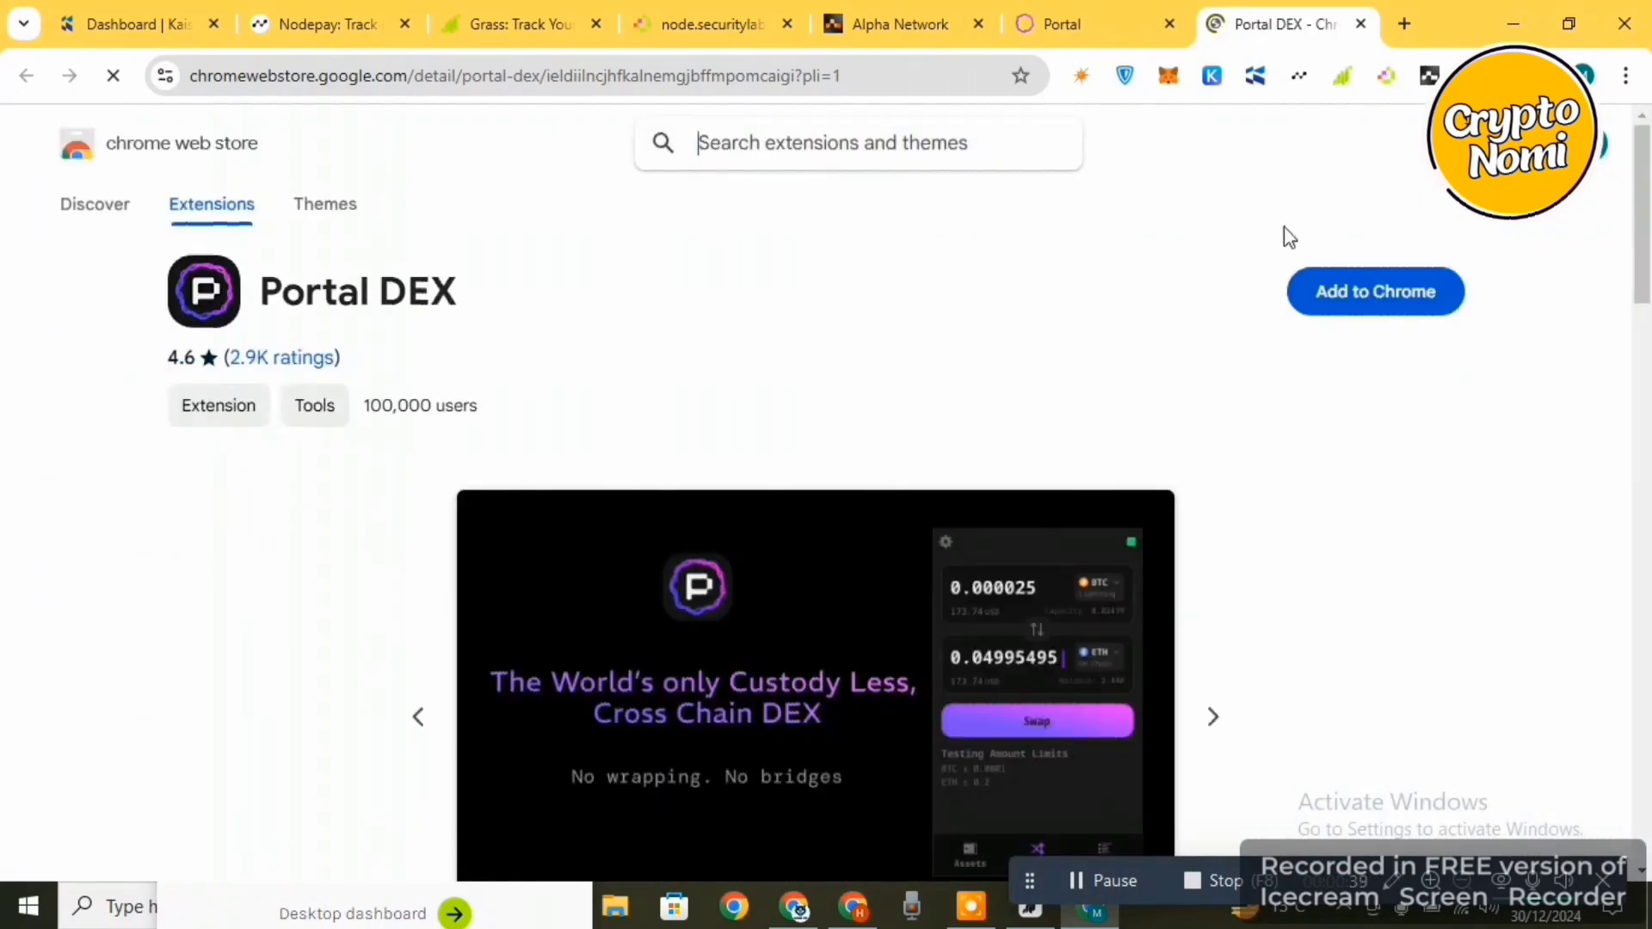
{"action": "left_click", "coordinate": [1303, 310]}
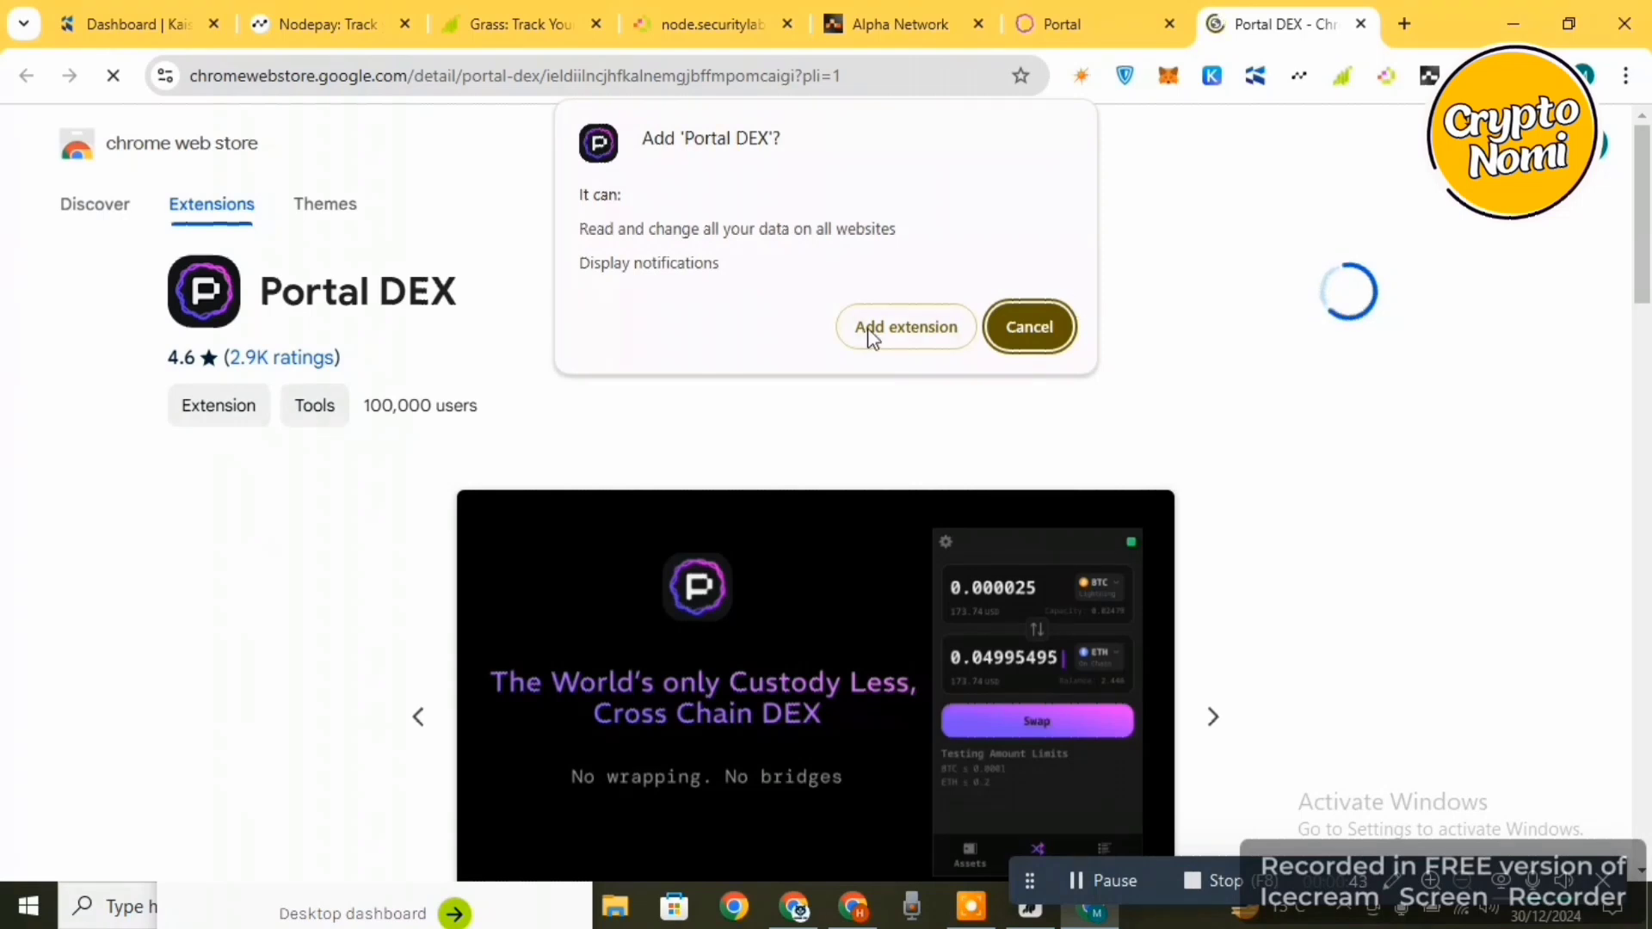
{"action": "left_click", "coordinate": [891, 328]}
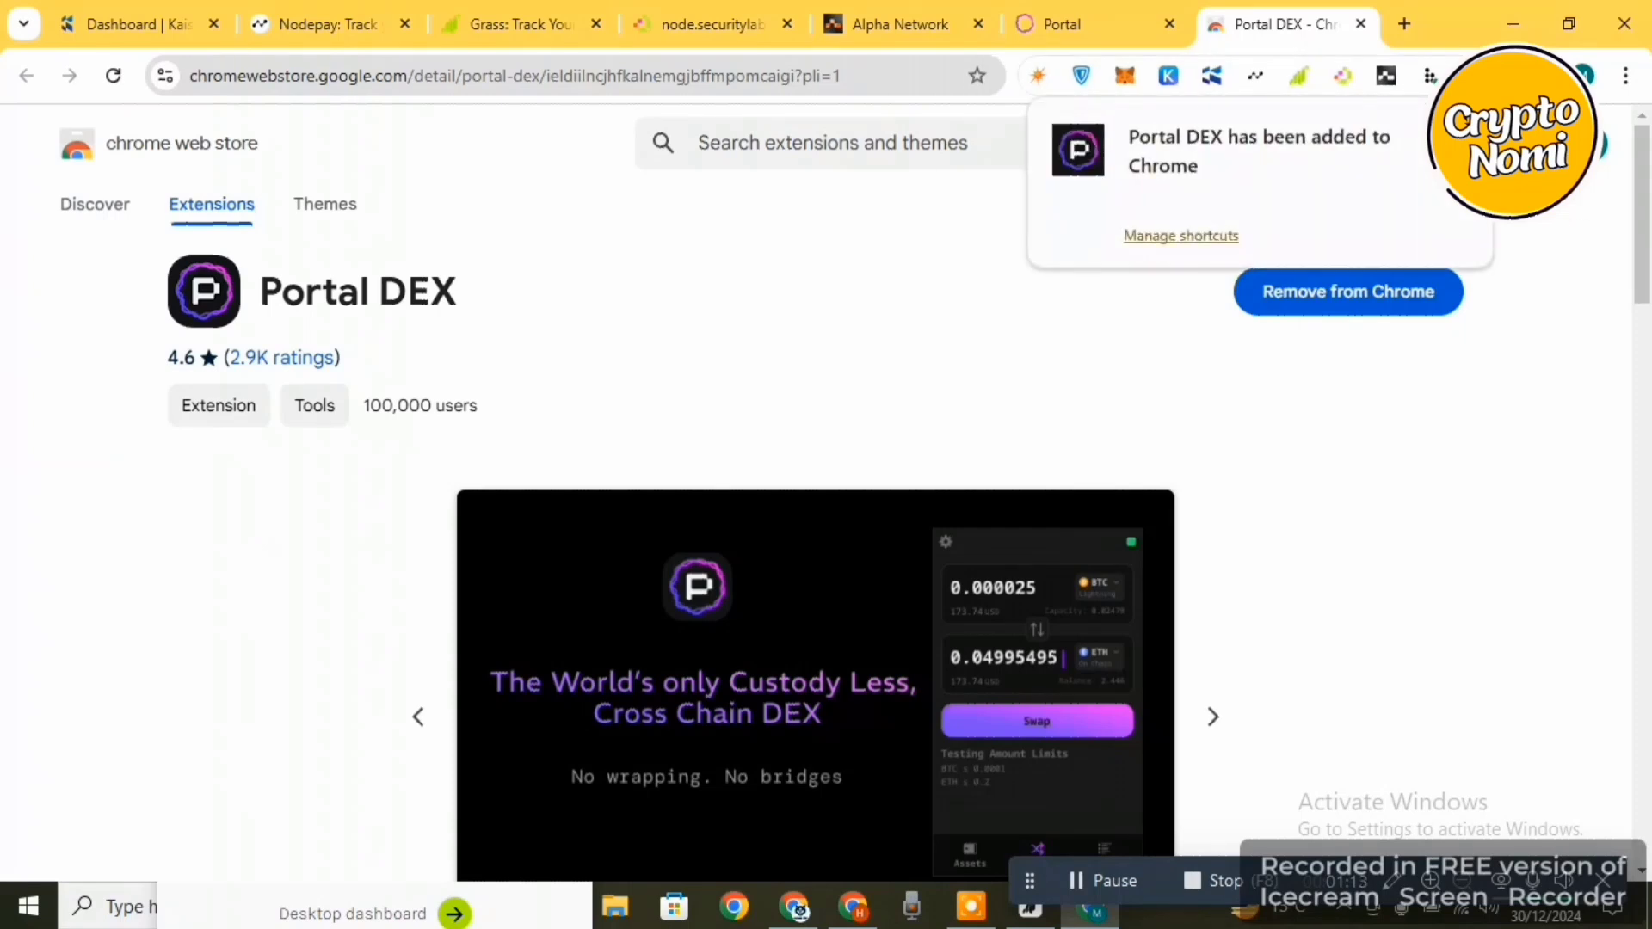
{"action": "right_click", "coordinate": [1473, 76]}
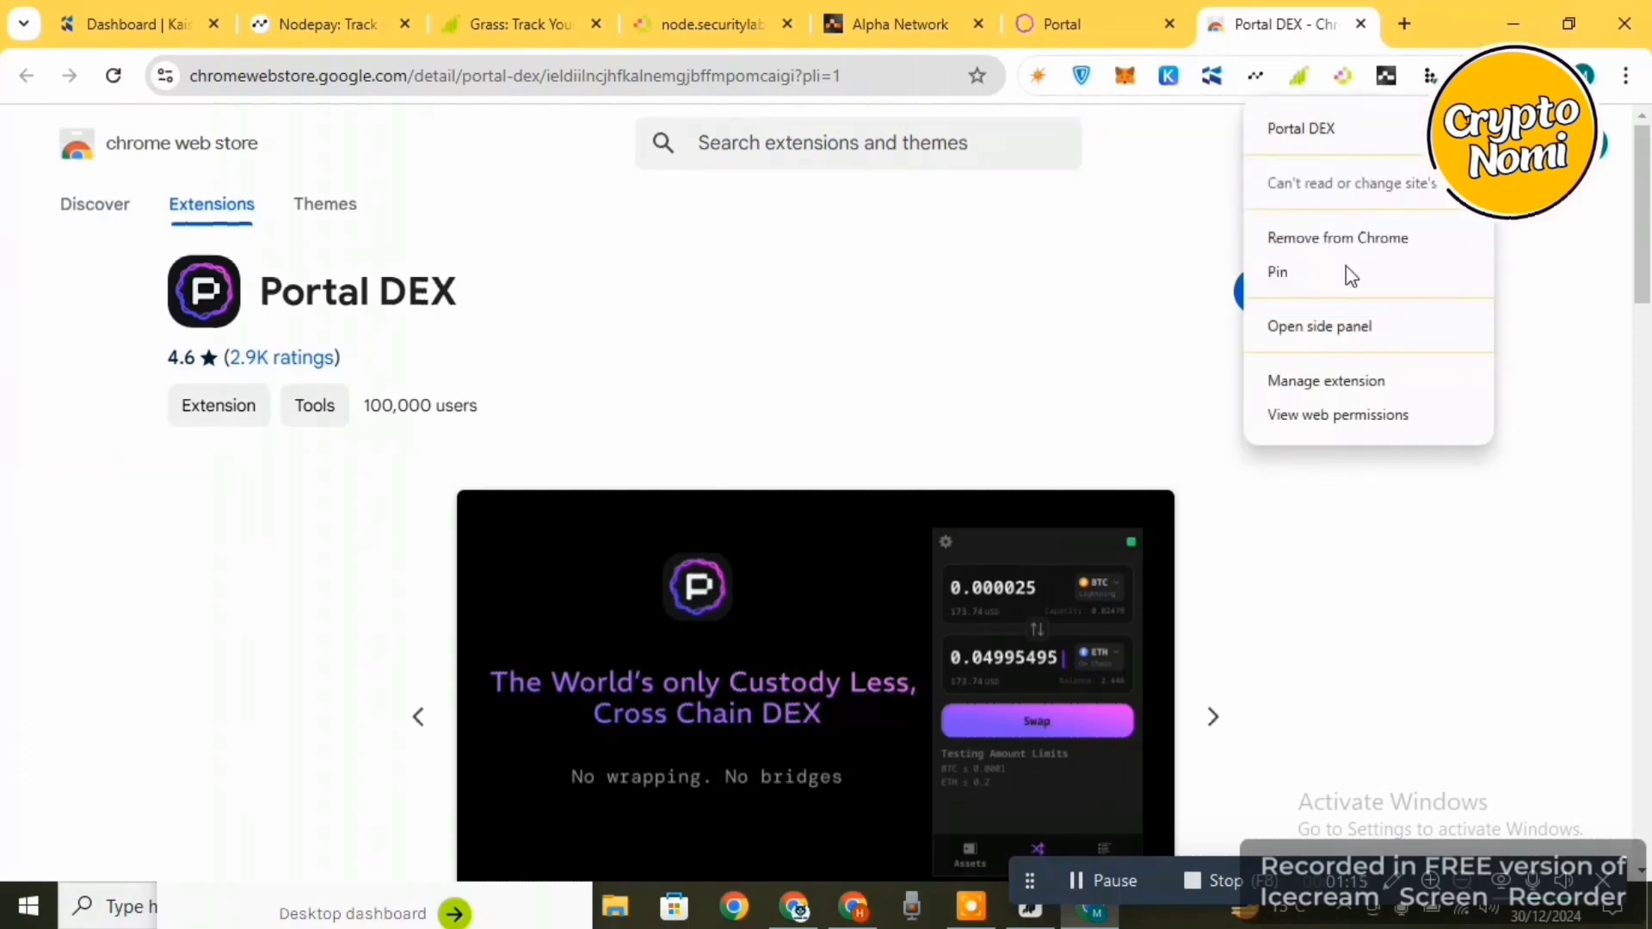
{"action": "left_click", "coordinate": [1340, 272]}
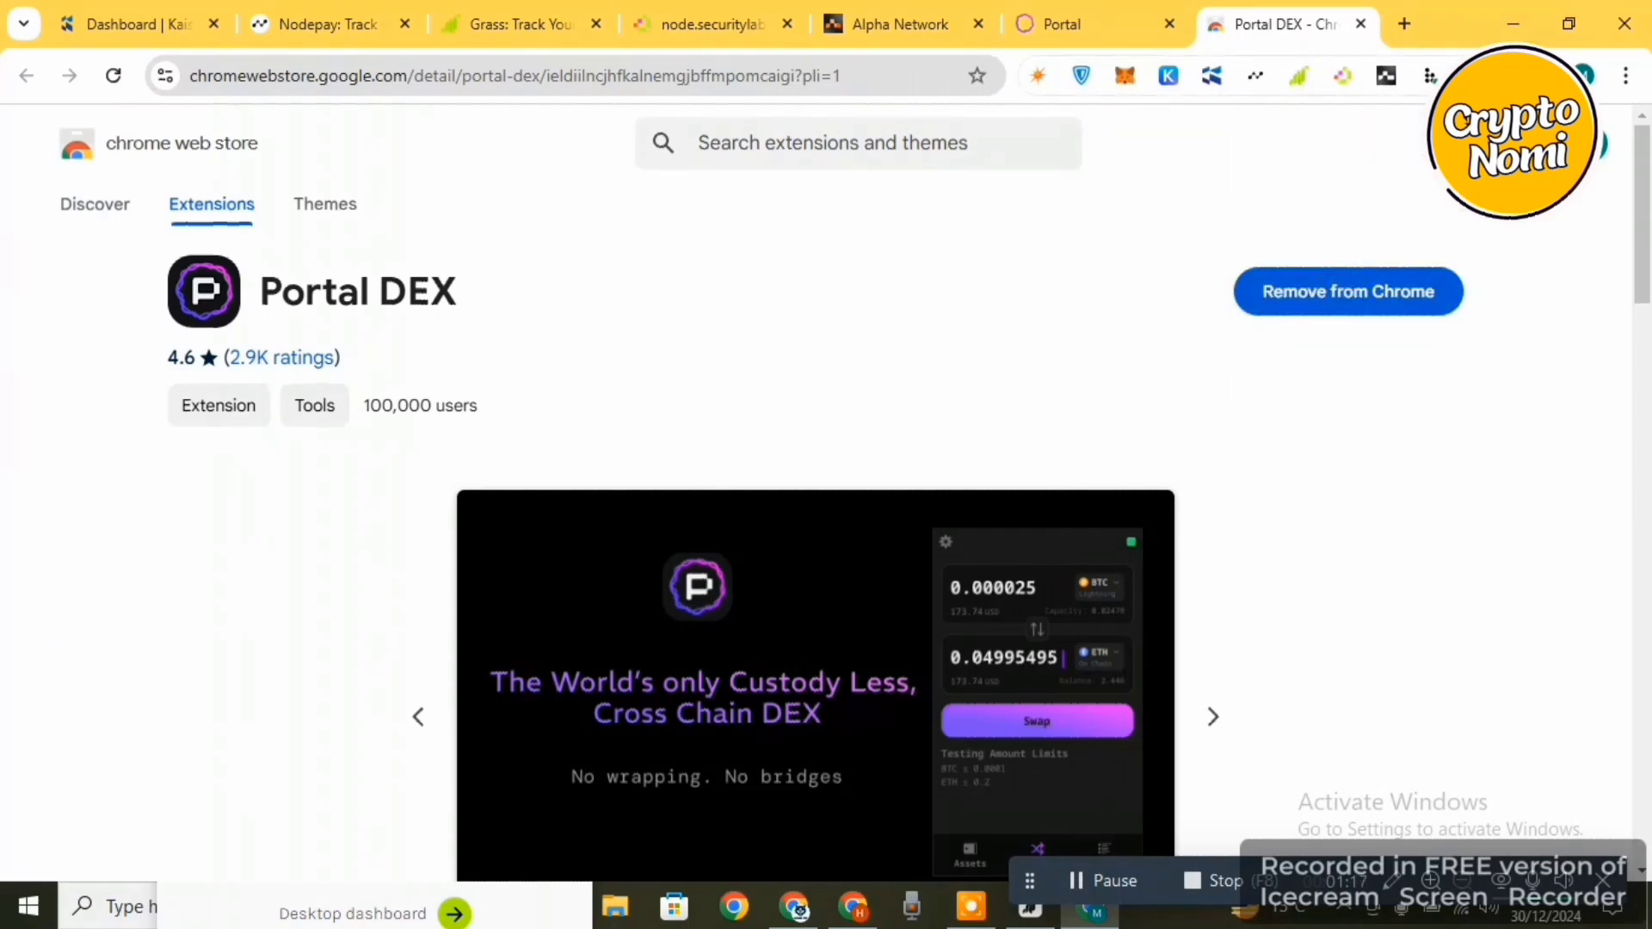
Create a new wallet in the Portal DEX extension and back up its secret recovery phrase by copying it
{"action": "left_click", "coordinate": [1473, 76]}
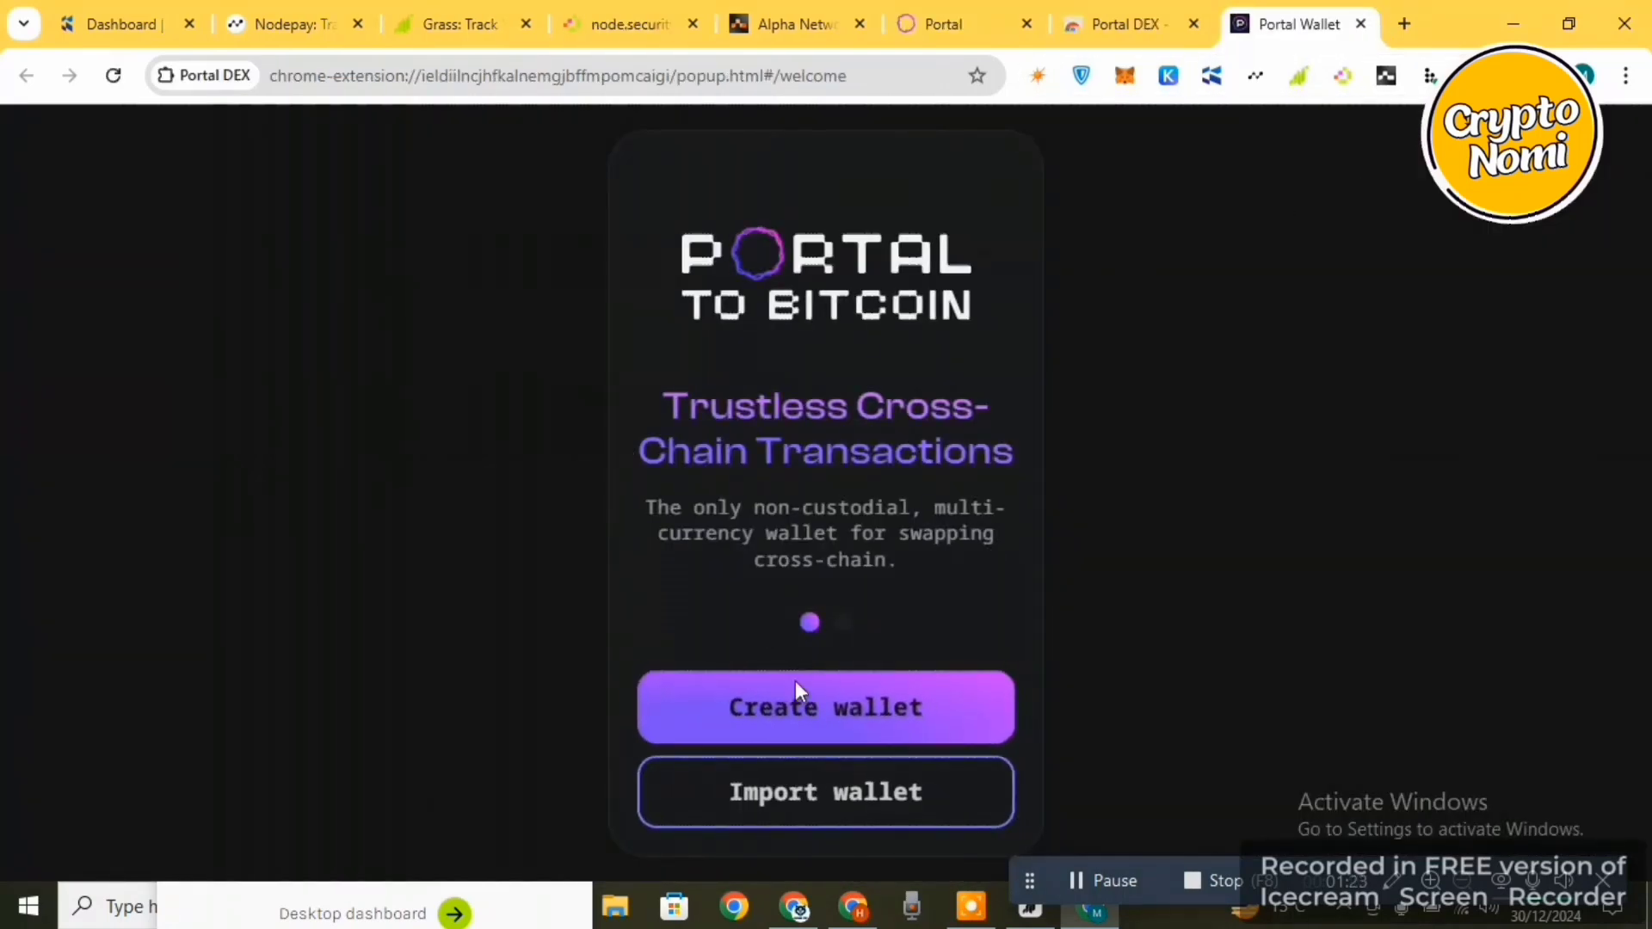
{"action": "left_click", "coordinate": [751, 700]}
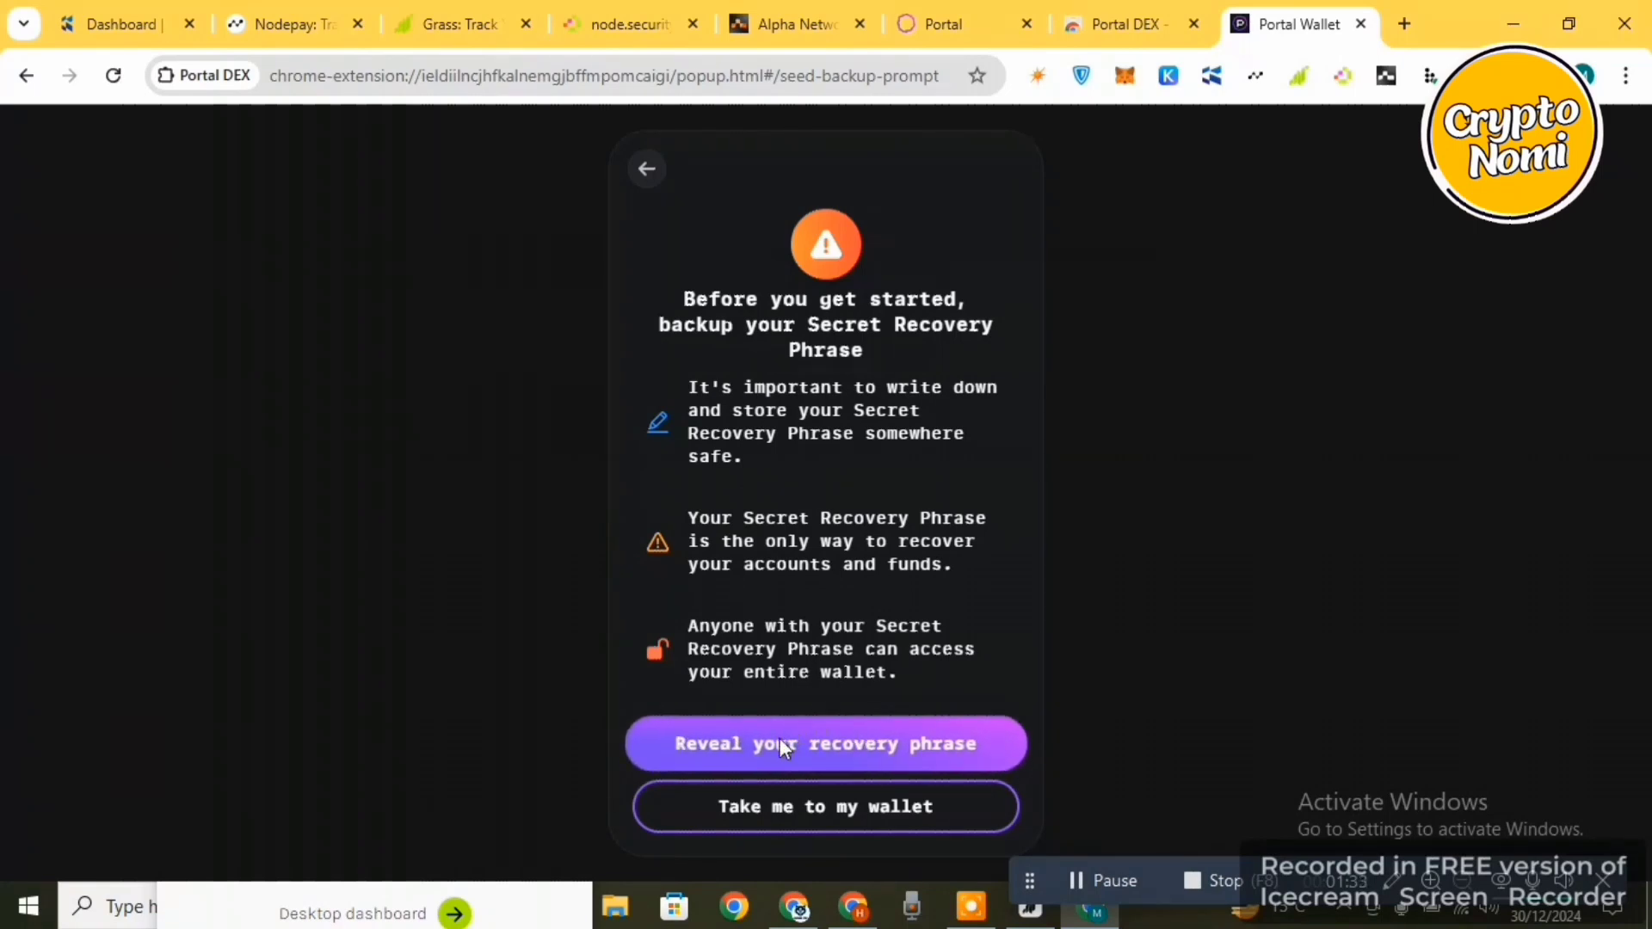
{"action": "left_click", "coordinate": [780, 739]}
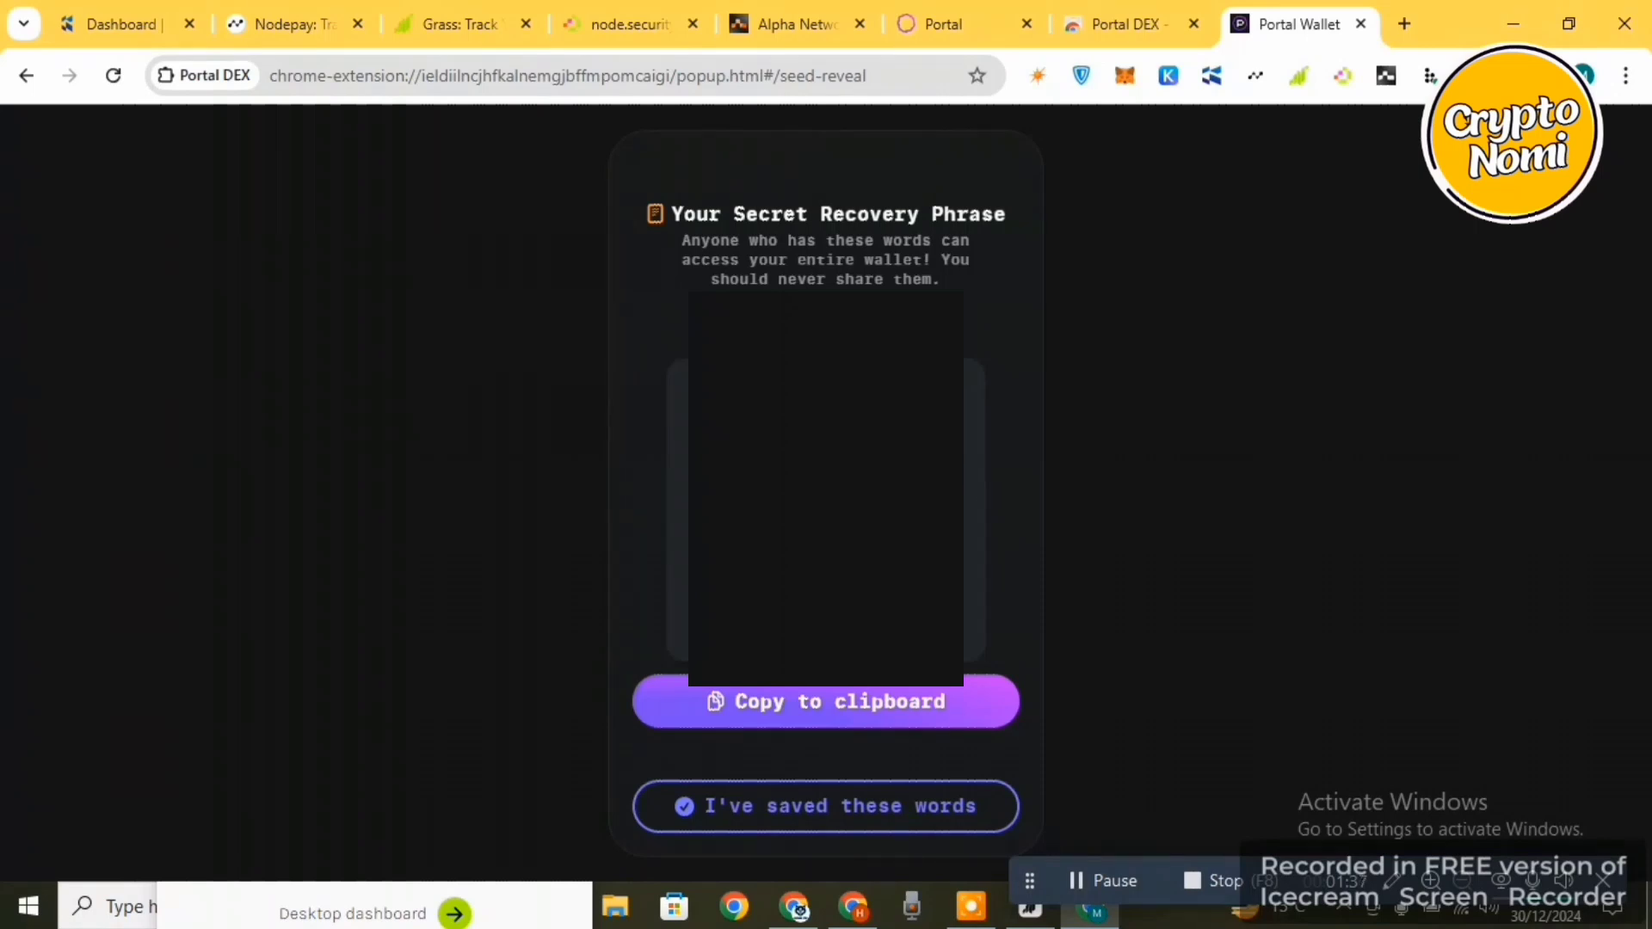
{"action": "left_click", "coordinate": [860, 710]}
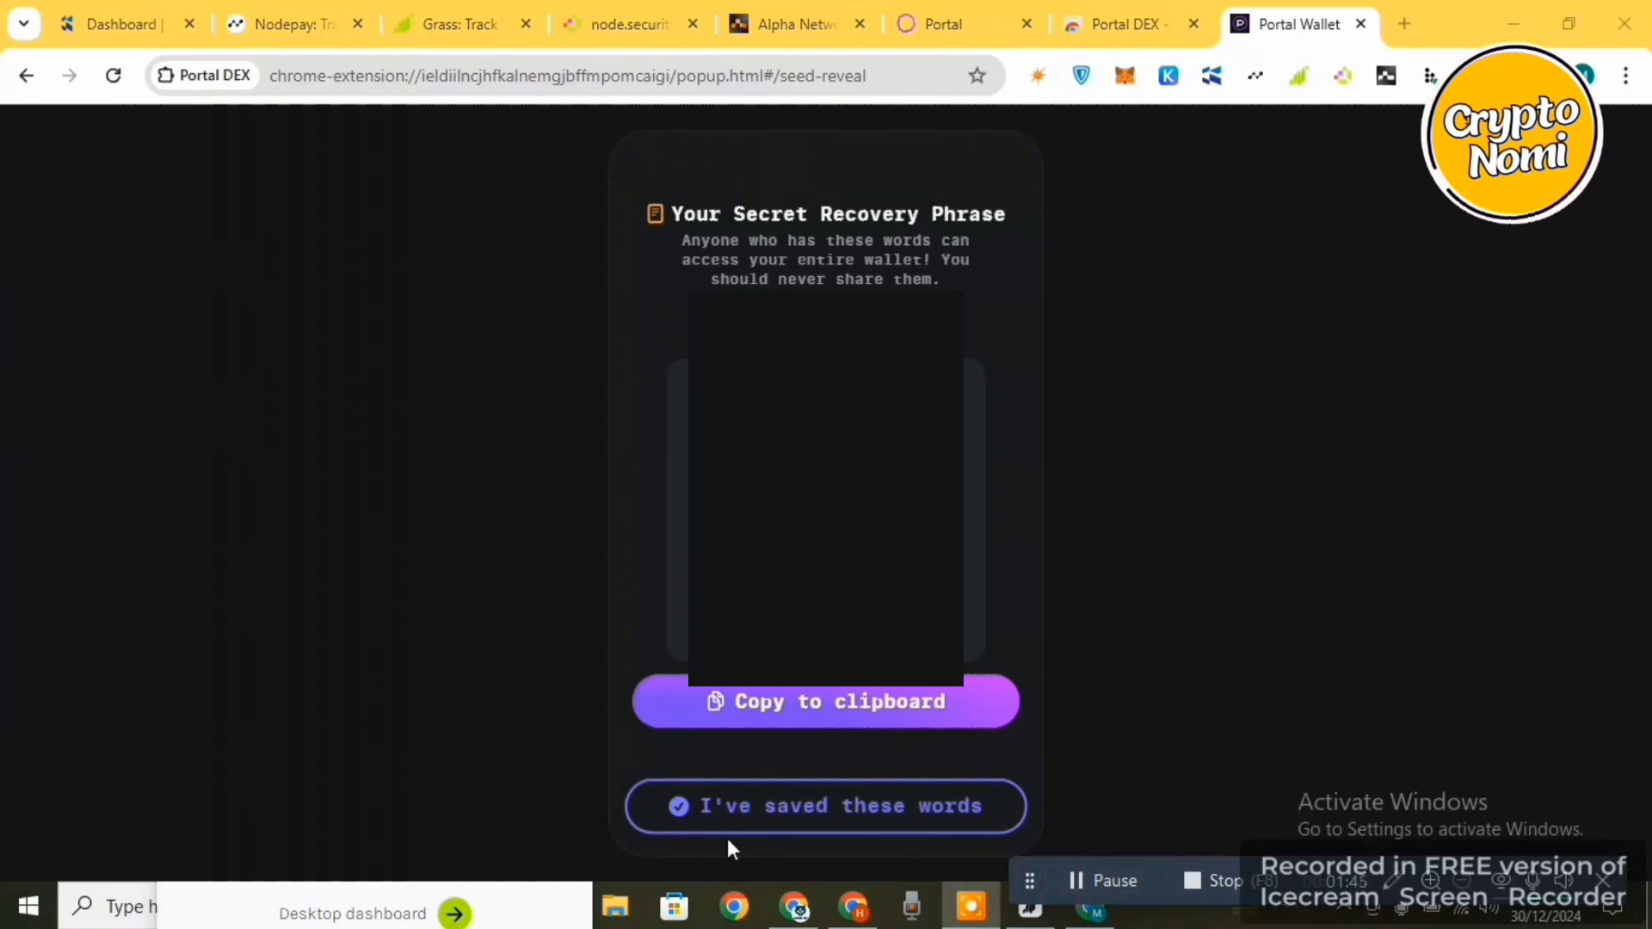
{"action": "left_click", "coordinate": [727, 813]}
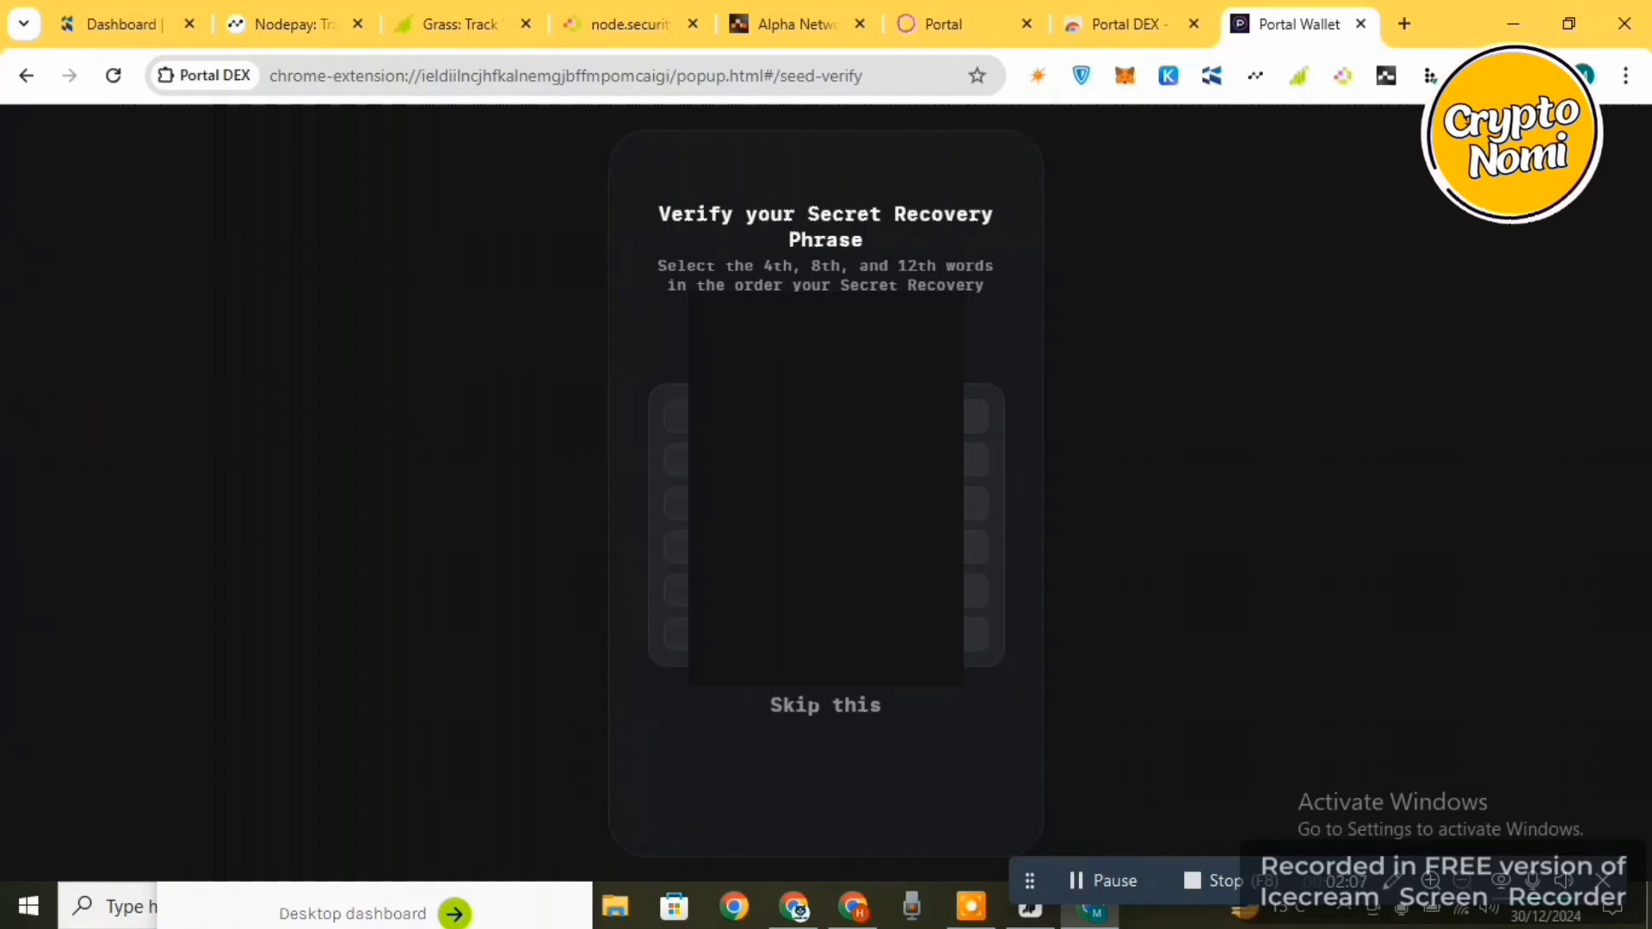
Verify the secret recovery phrase by selecting its 4th, 8th and 12th words in order
{"action": "left_click", "coordinate": [976, 548]}
{"action": "left_click", "coordinate": [976, 503]}
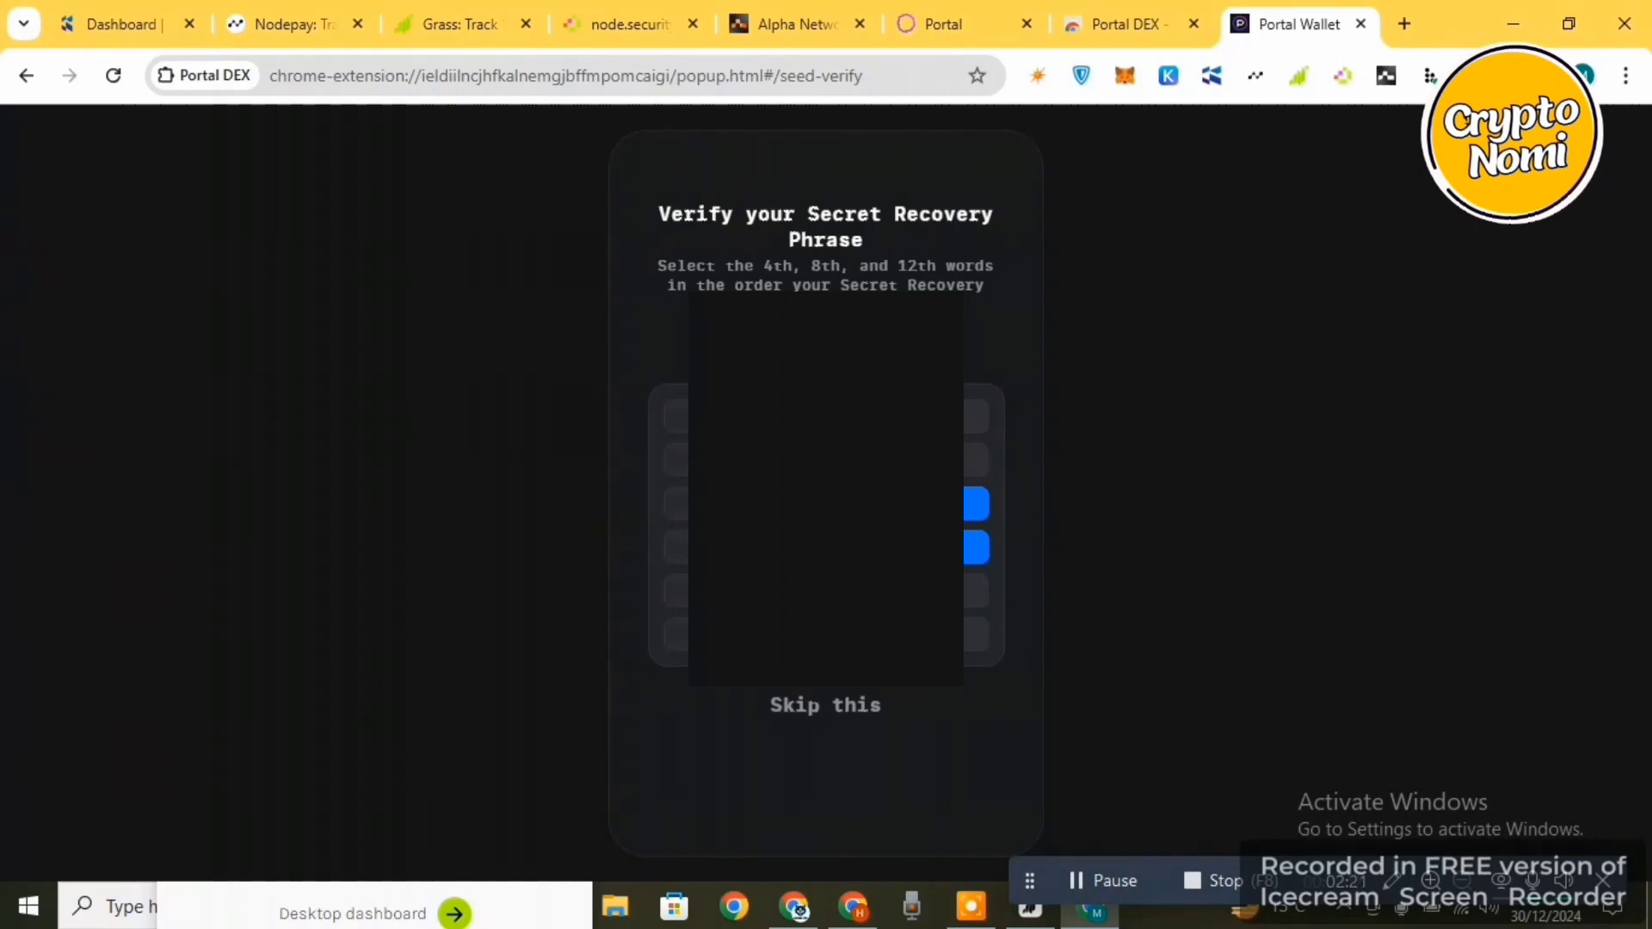
{"action": "left_click", "coordinate": [676, 460]}
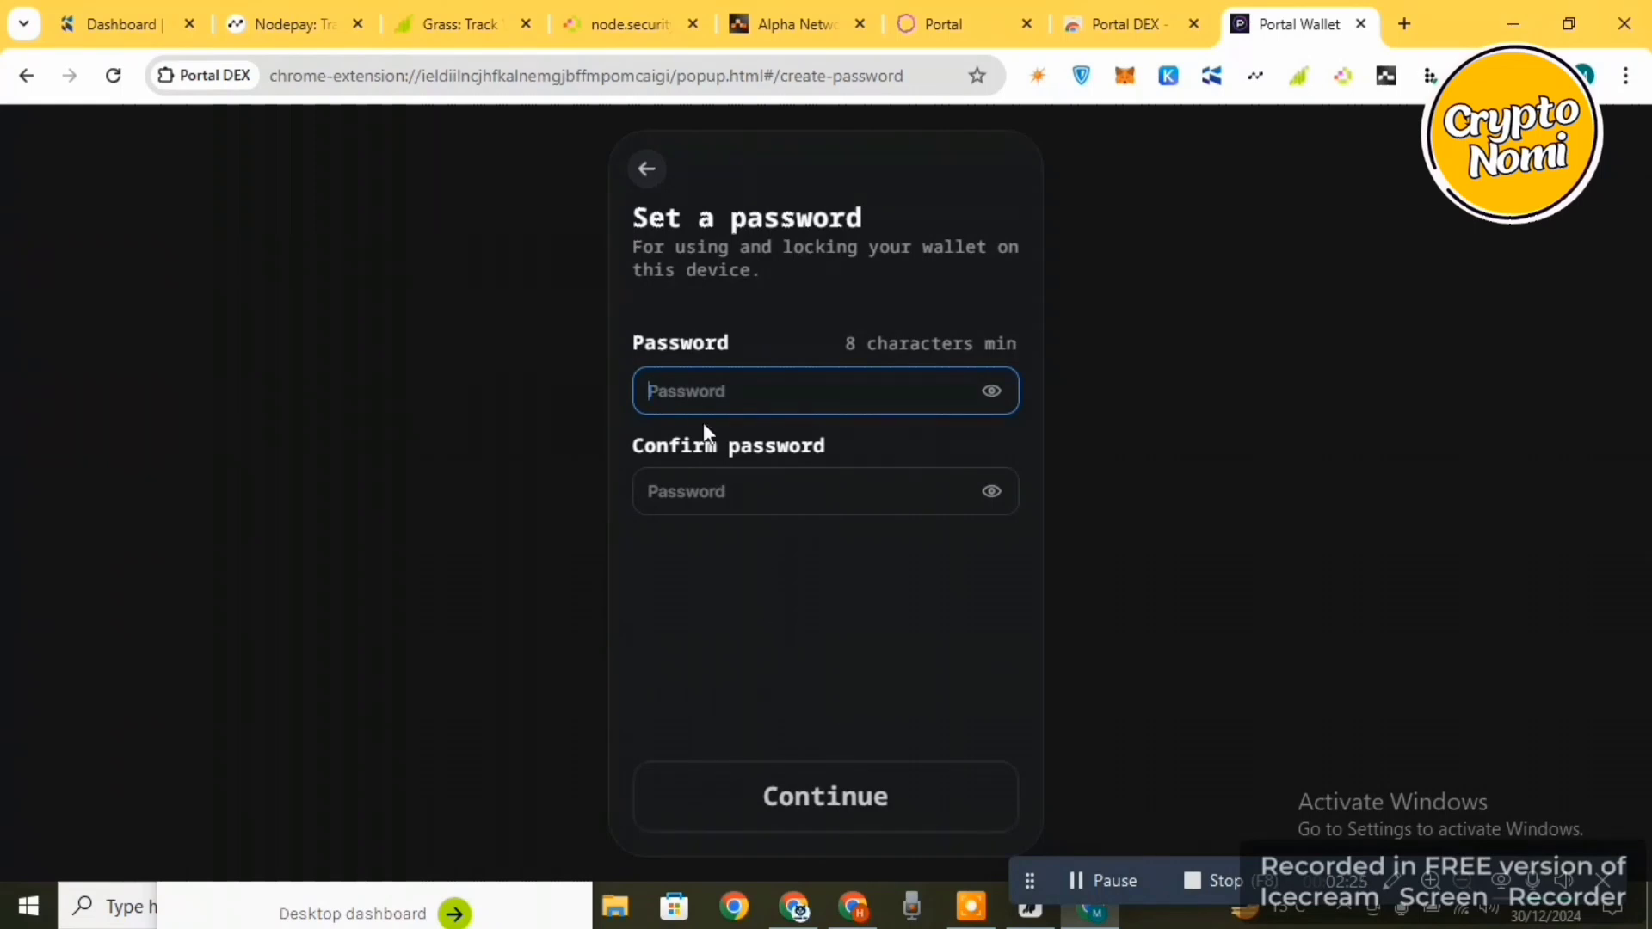
Set the wallet password, enter it again to confirm it, and continue
{"action": "left_click", "coordinate": [697, 402]}
{"action": "type", "text": "••"}
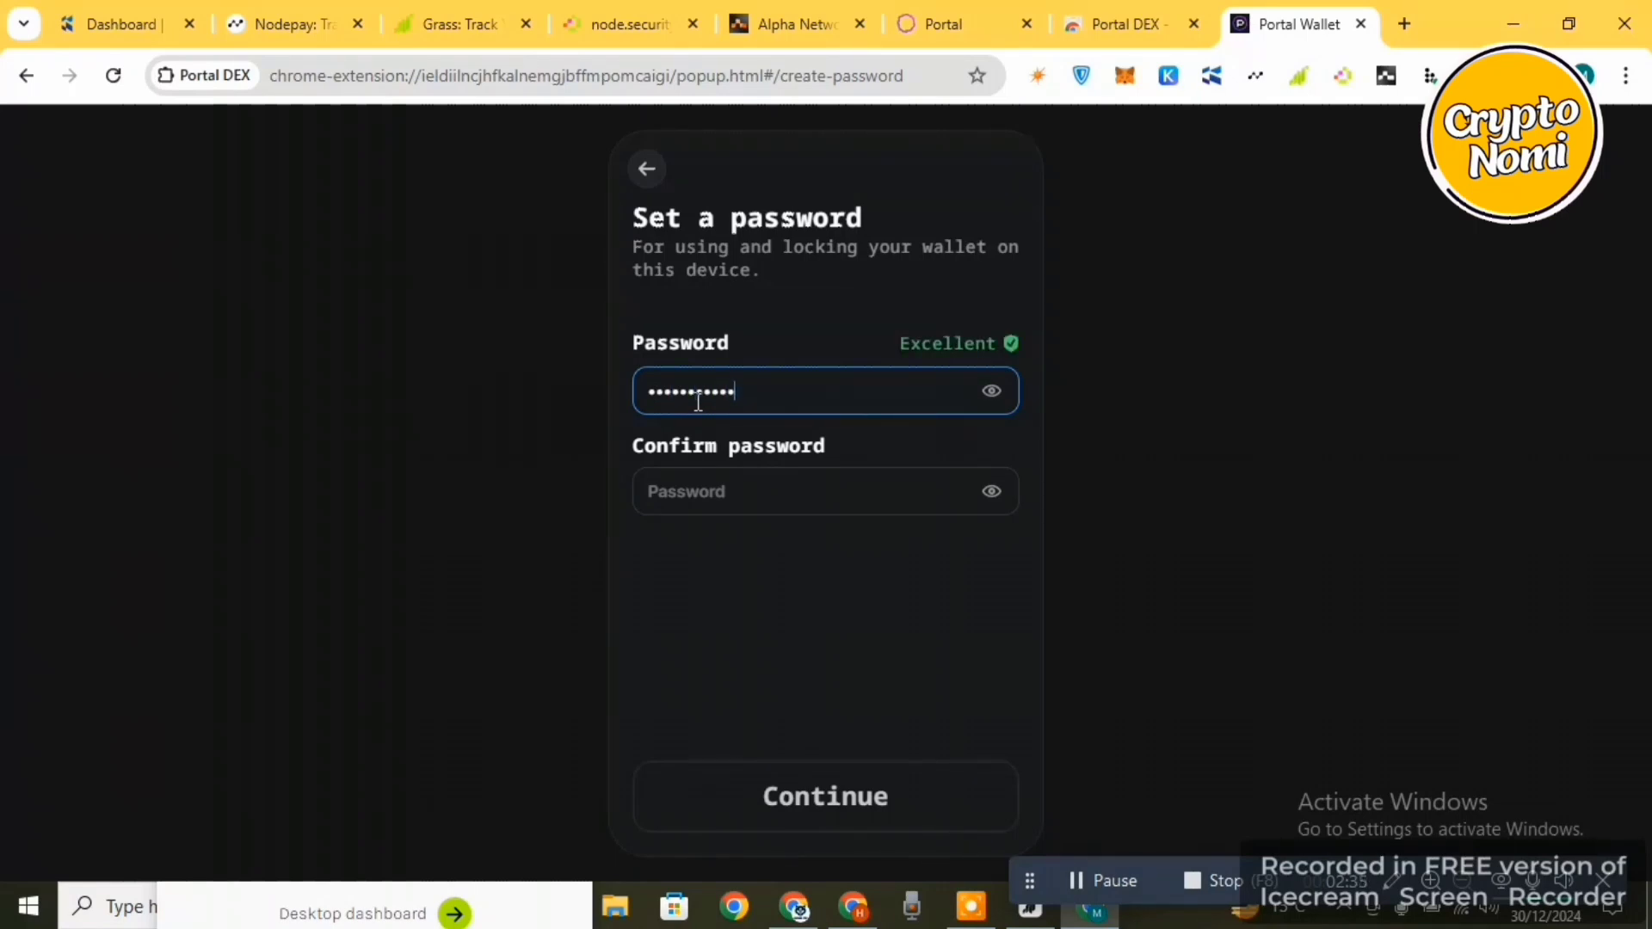
{"action": "left_click", "coordinate": [696, 477]}
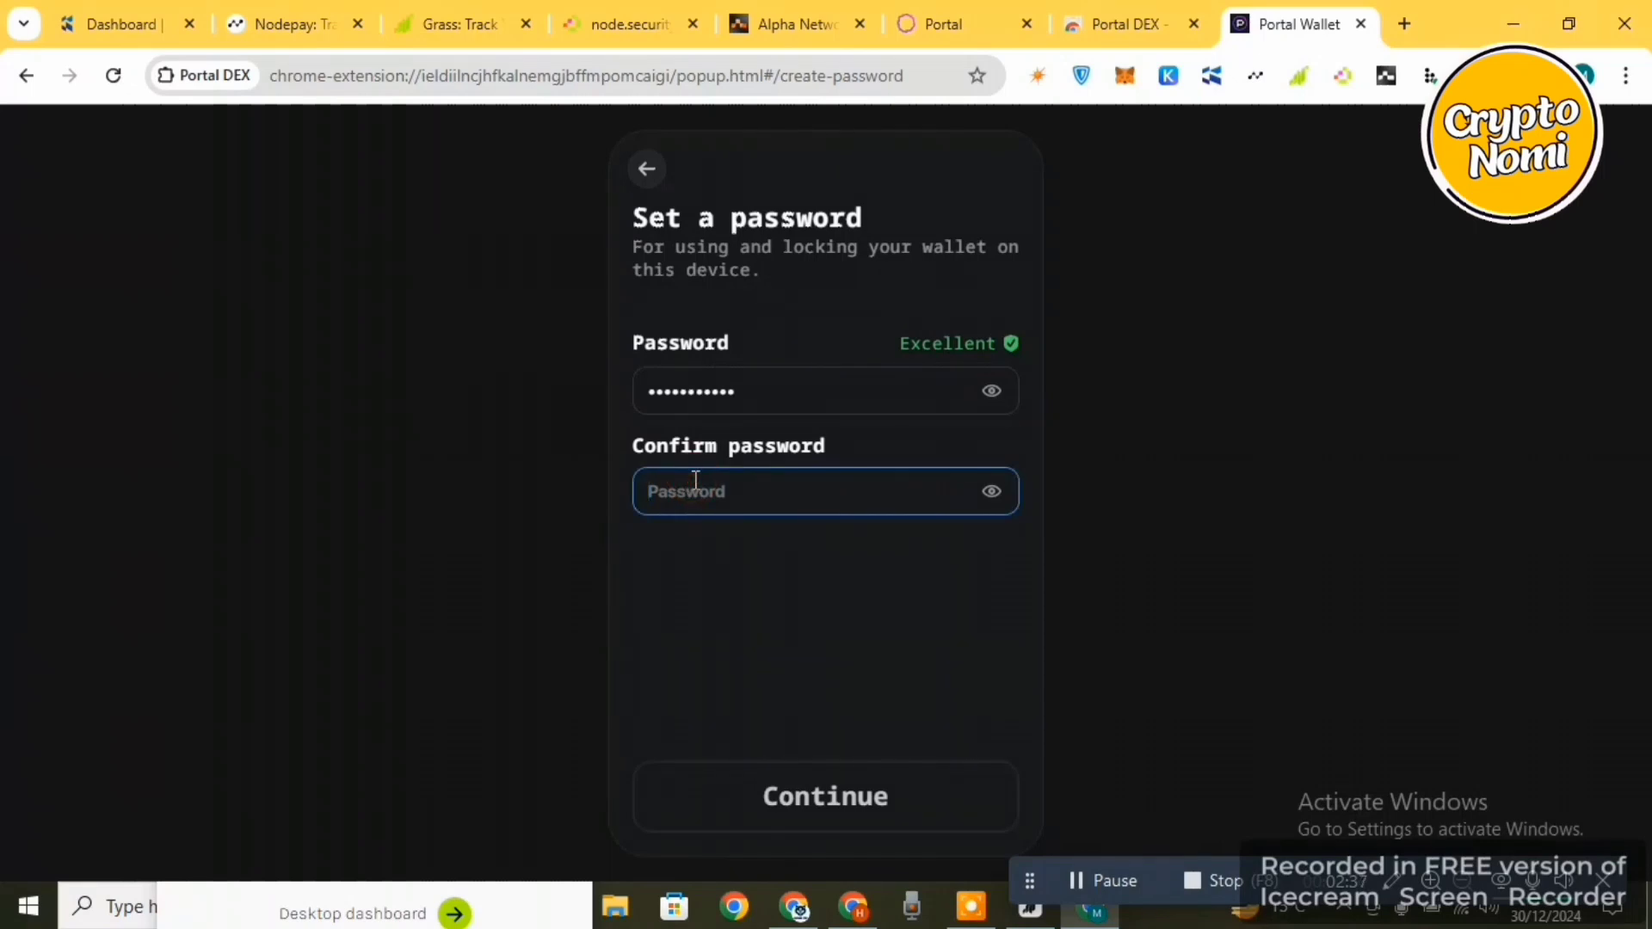
{"action": "type", "text": "•"}
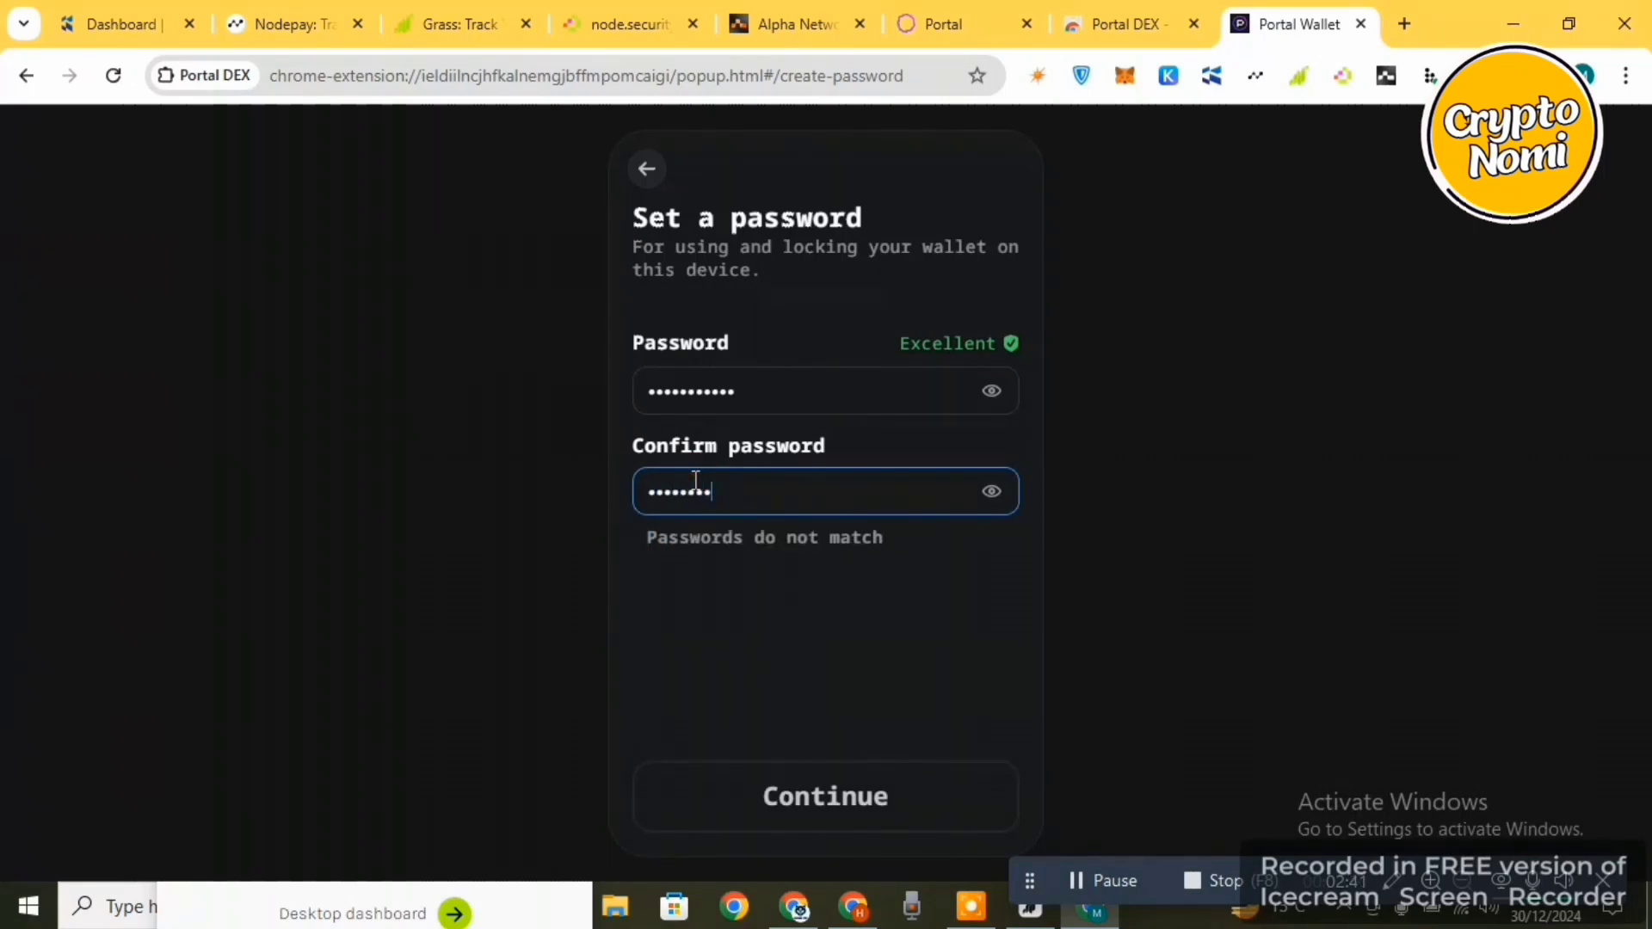
{"action": "type", "text": "••••••••••"}
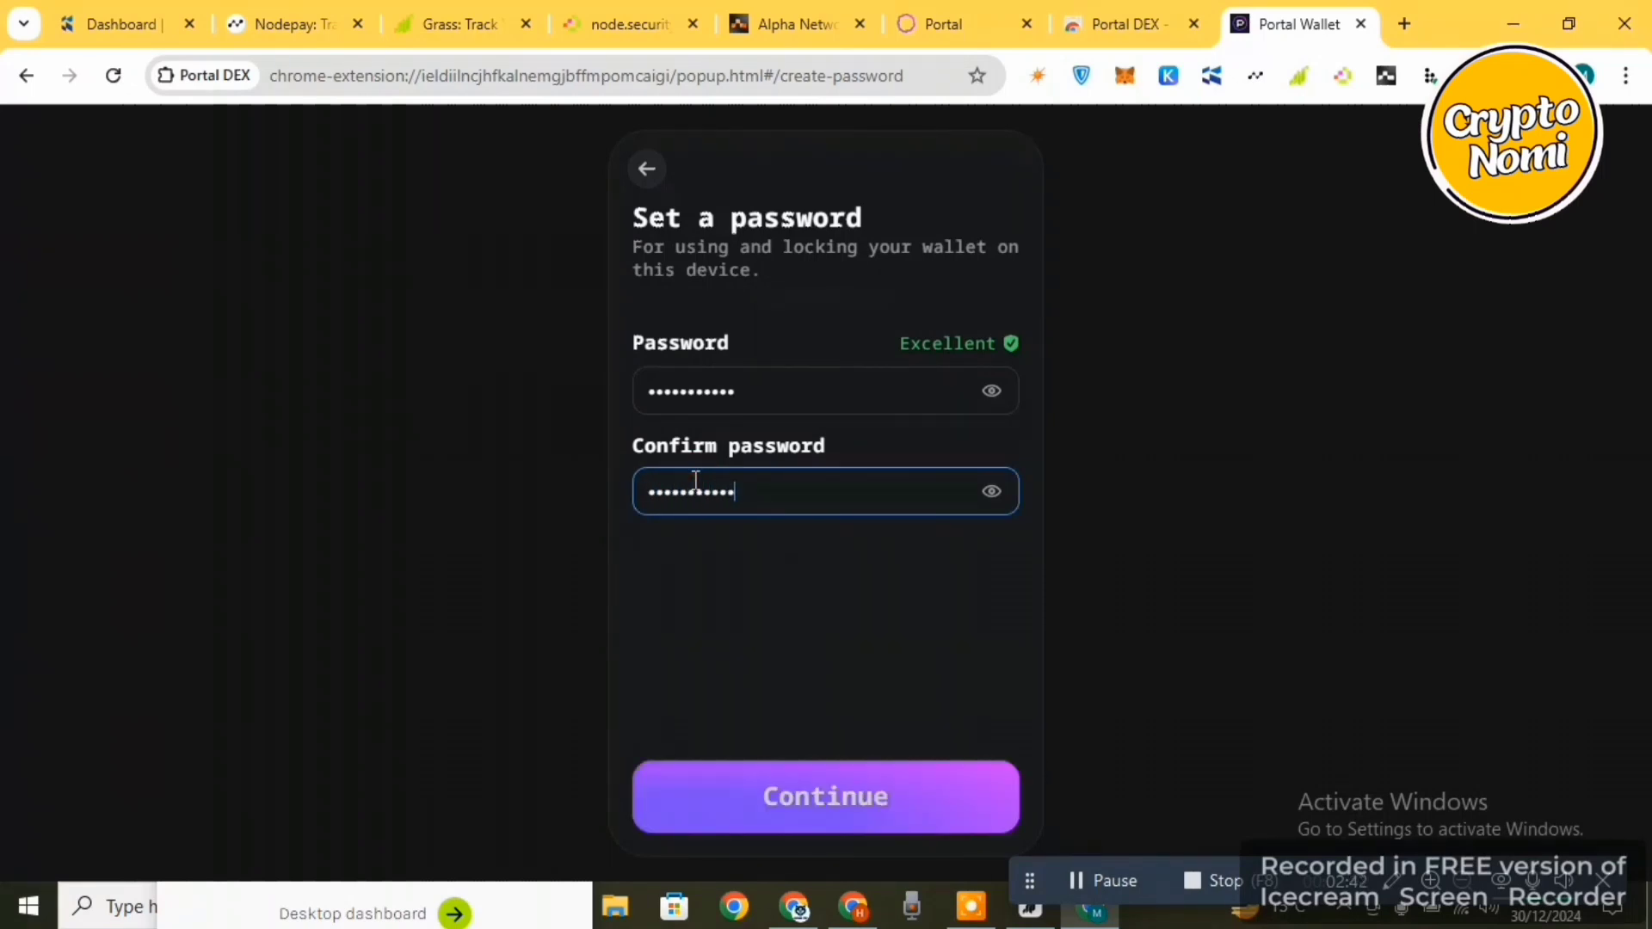
{"action": "left_click", "coordinate": [708, 778]}
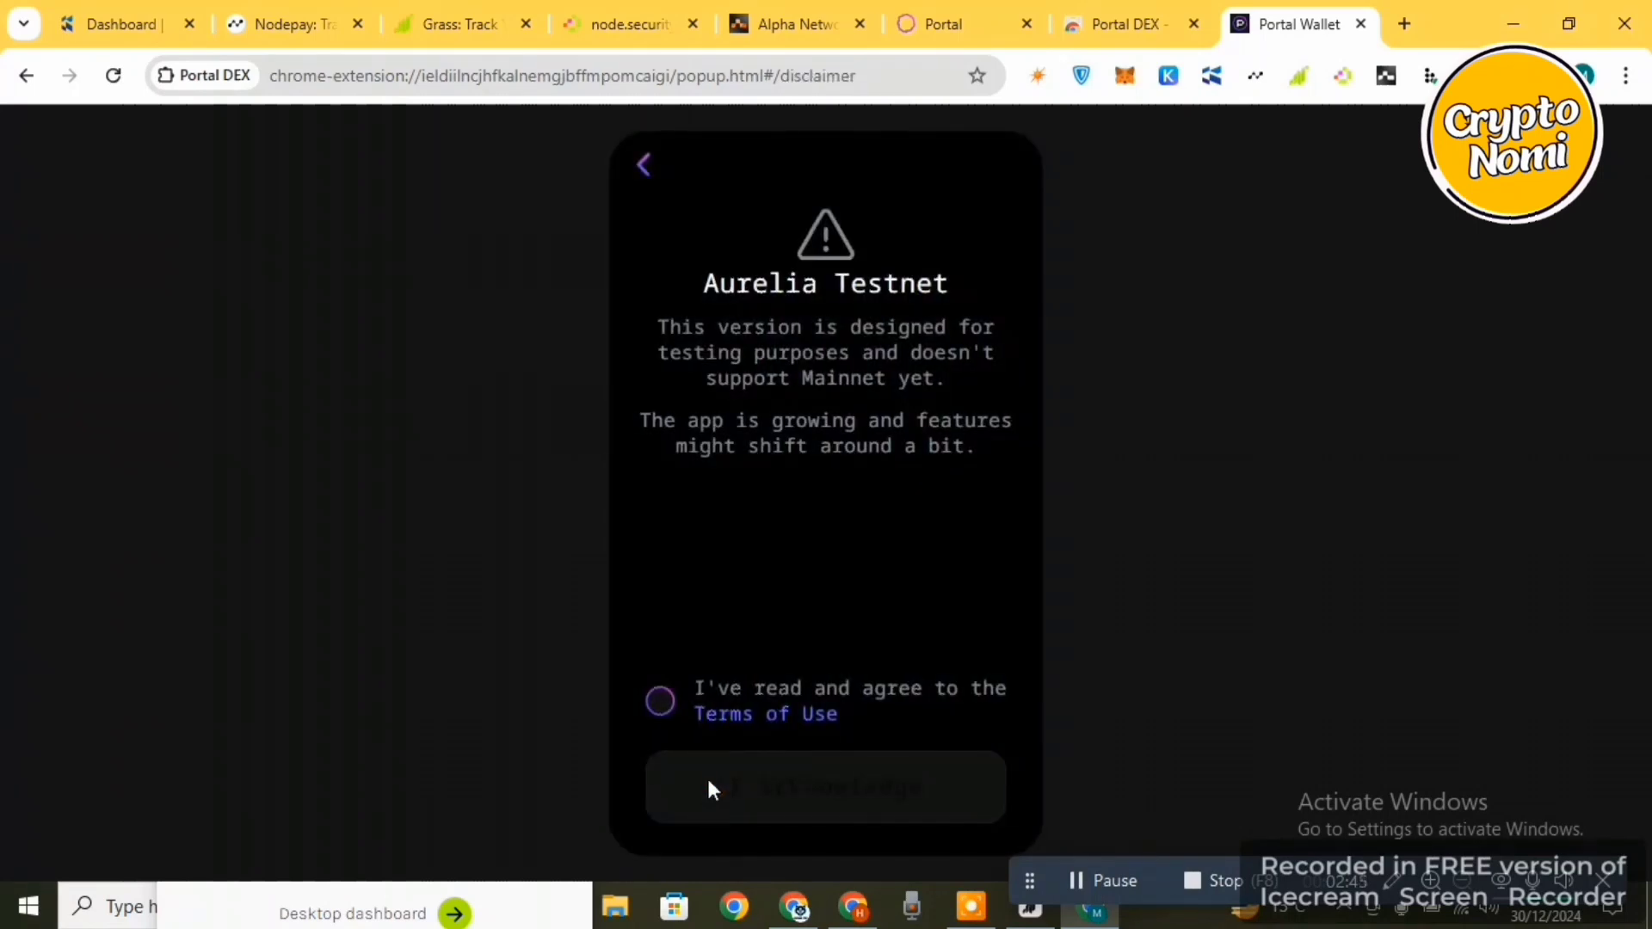
Agree to the Terms of Use, acknowledge the Aurelia Testnet disclaimer and close the wallet setup page
{"action": "left_click", "coordinate": [660, 702]}
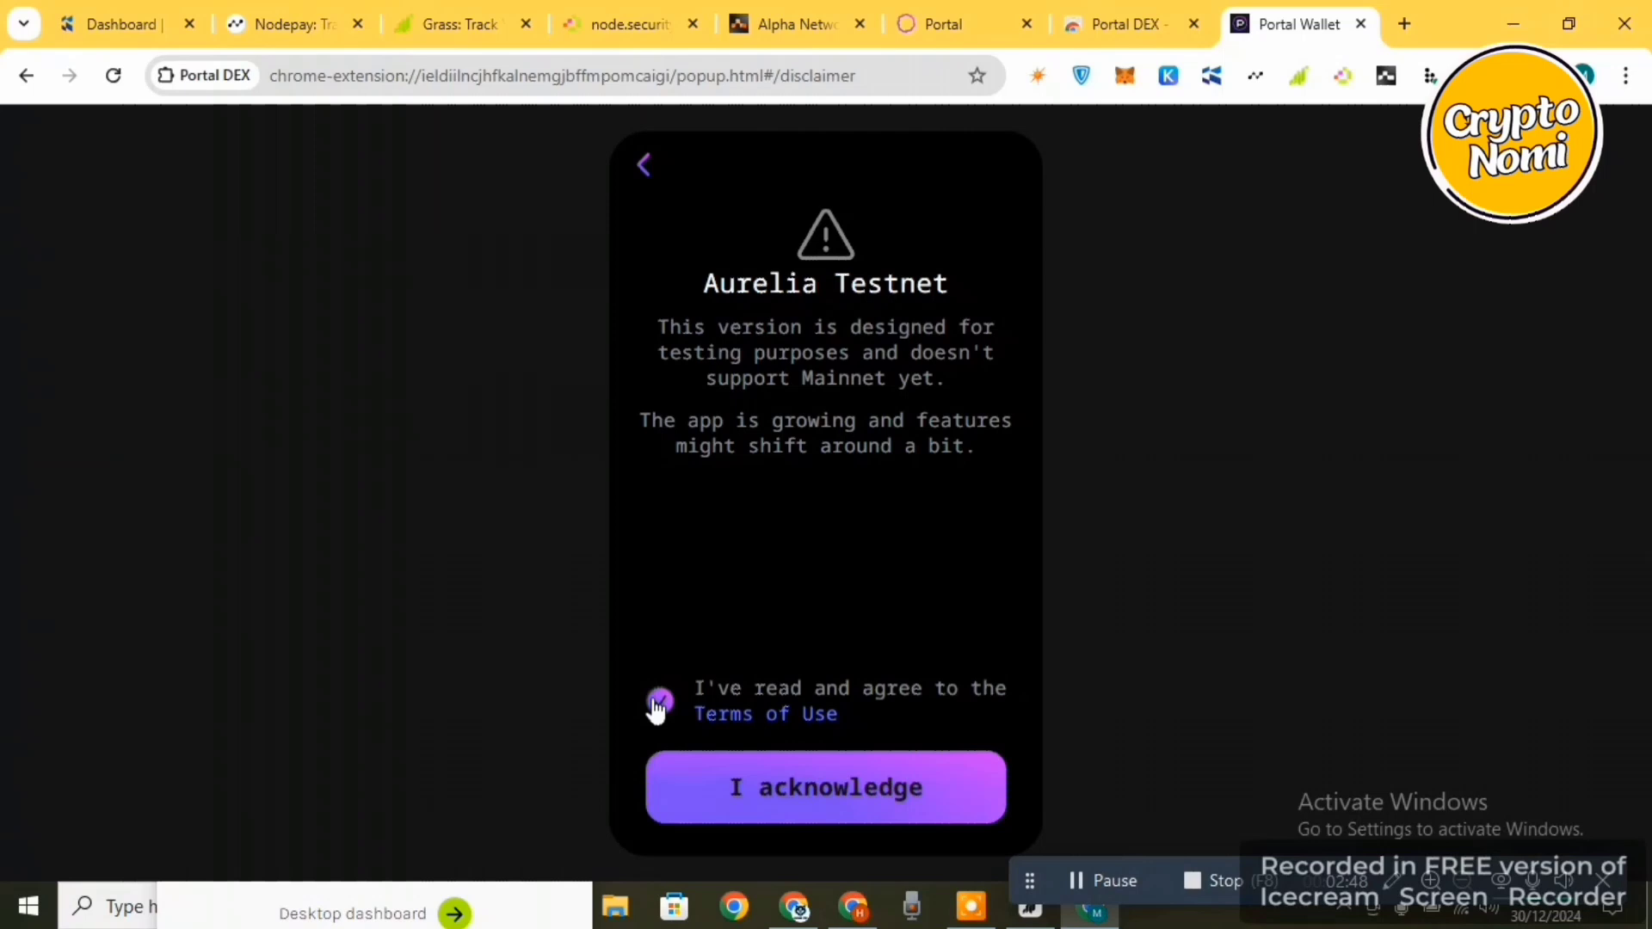
{"action": "left_click", "coordinate": [791, 785]}
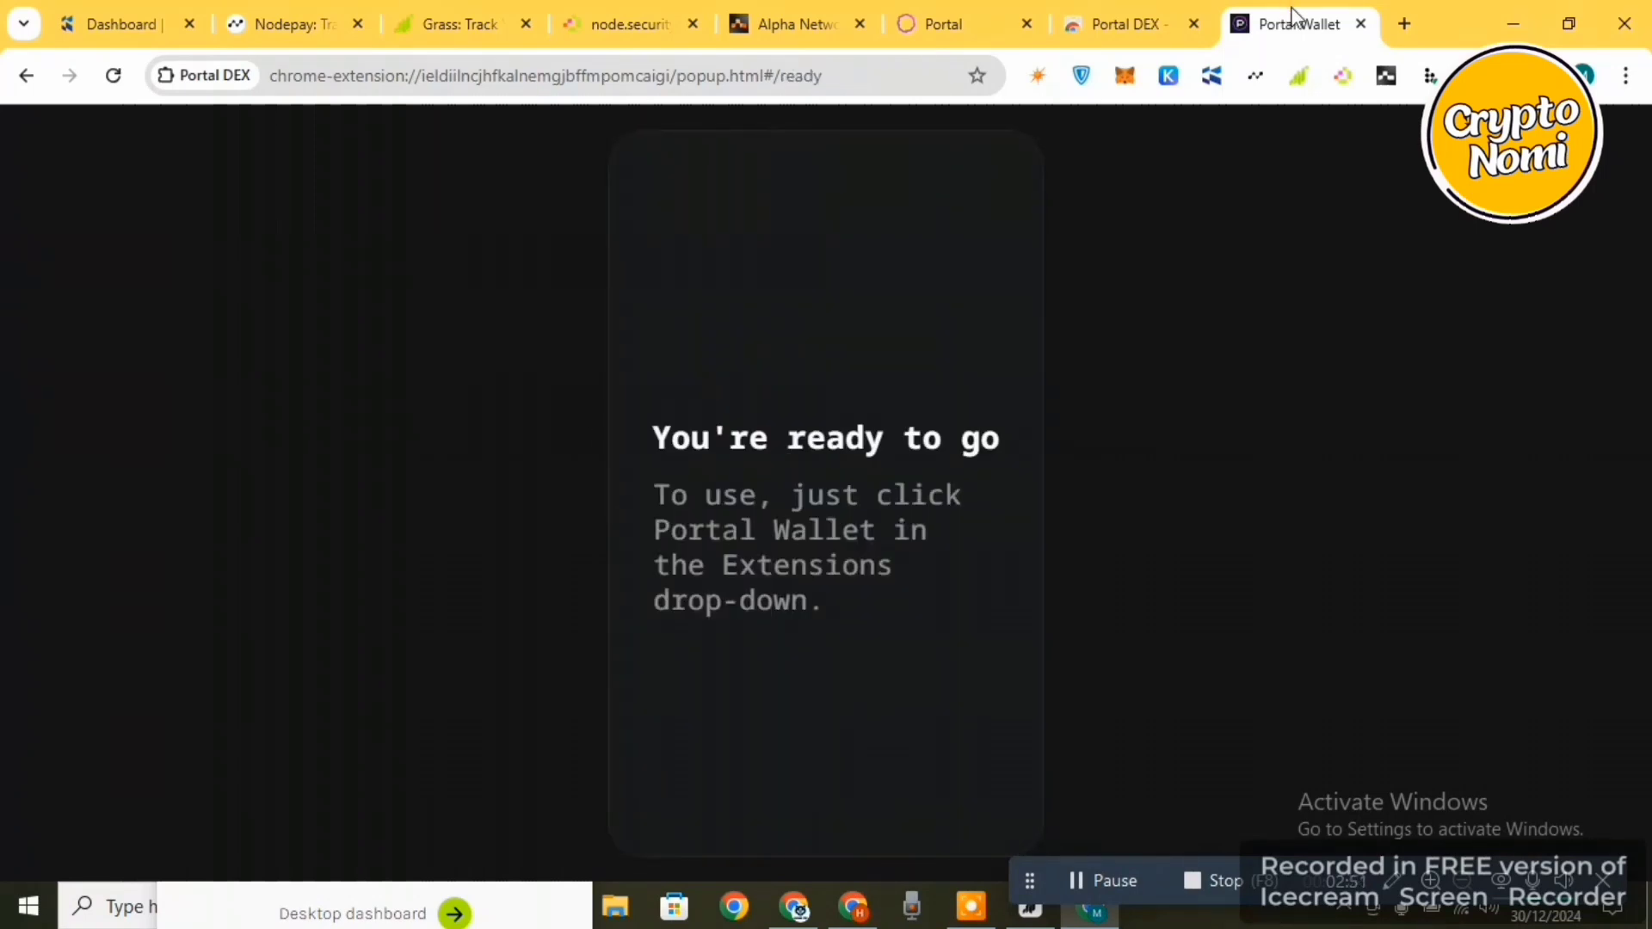
{"action": "left_click", "coordinate": [1360, 25]}
Try to connect the Portal wallet to Portal Quests, closing the extra web store page and the provider dialog
{"action": "left_click", "coordinate": [680, 551]}
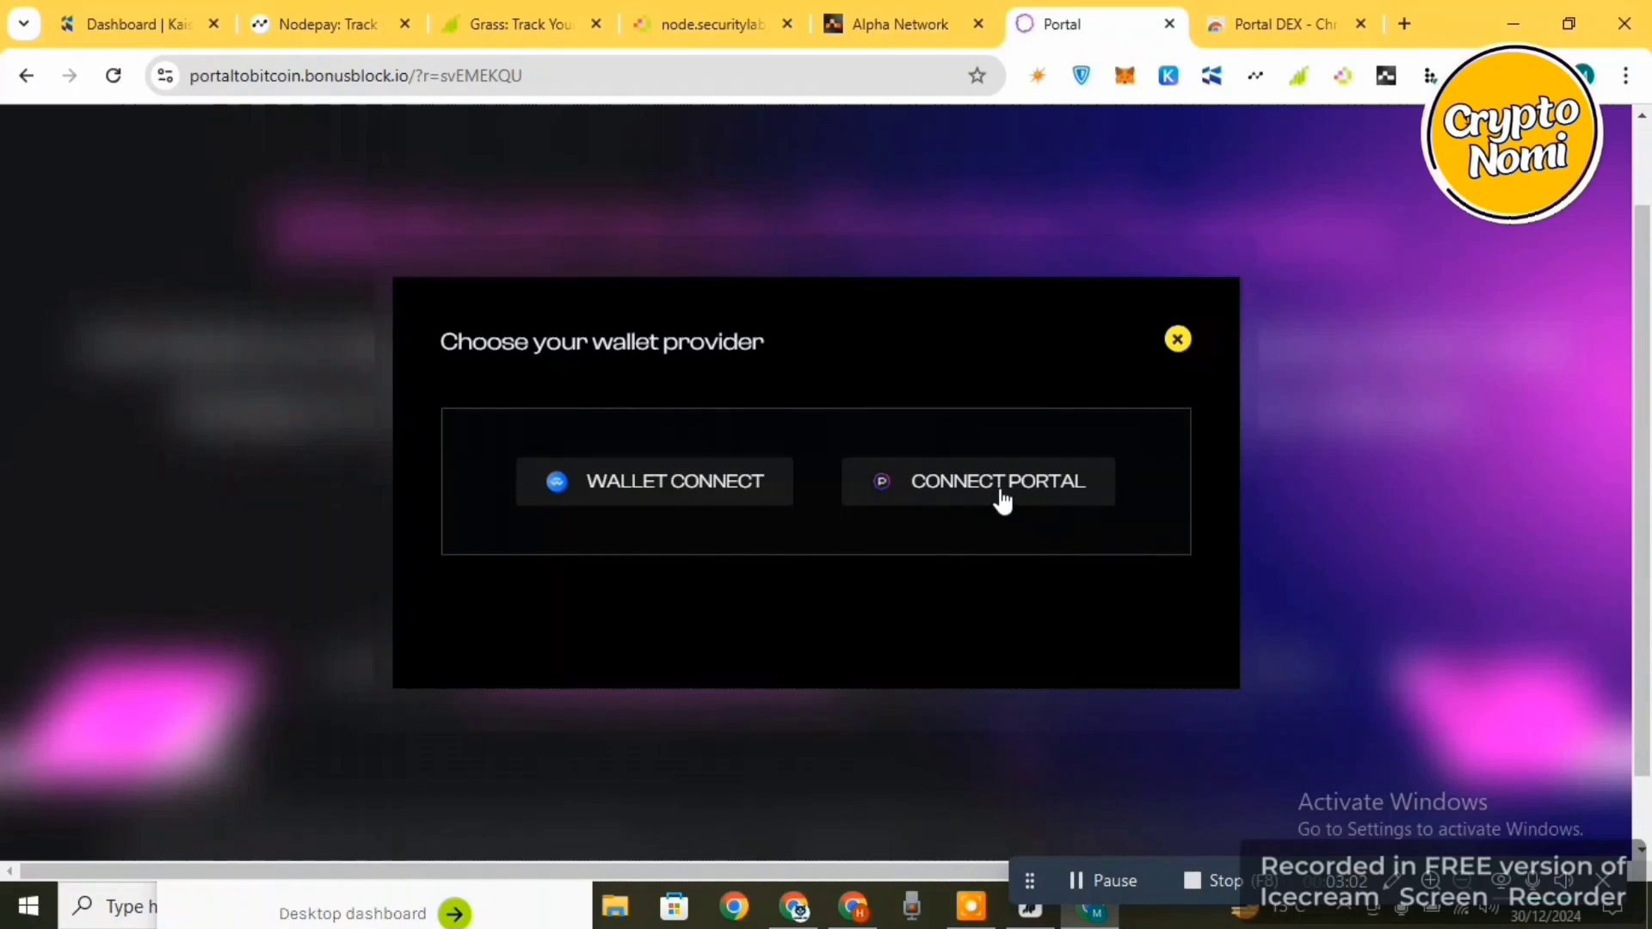
{"action": "left_click", "coordinate": [935, 487]}
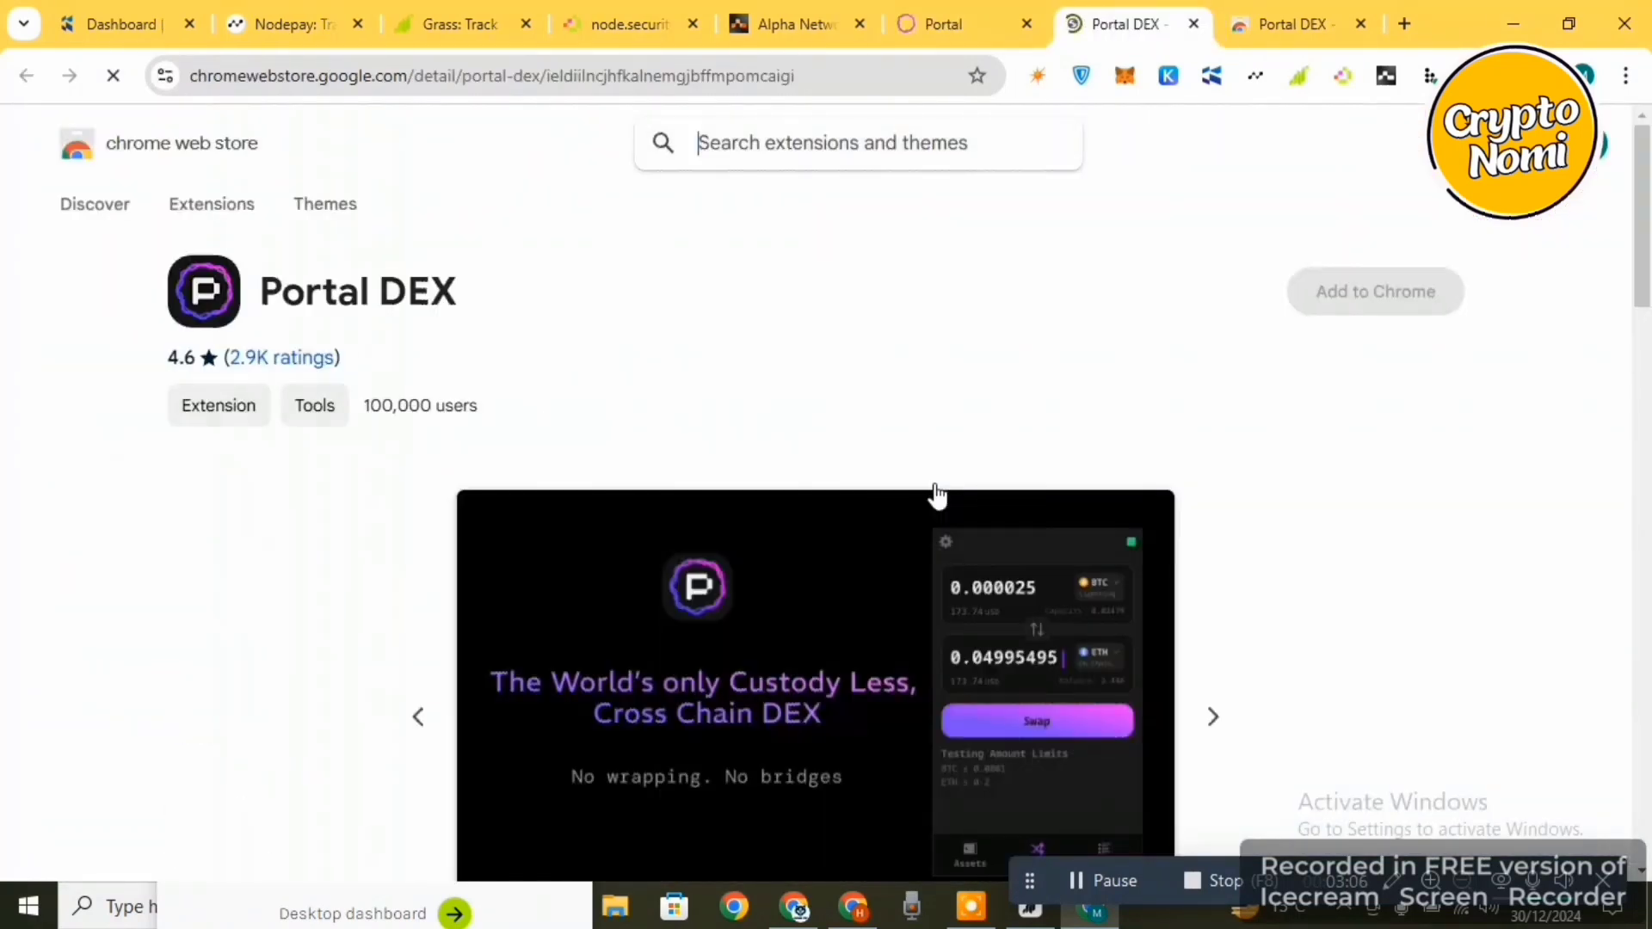
{"action": "left_click", "coordinate": [1193, 24]}
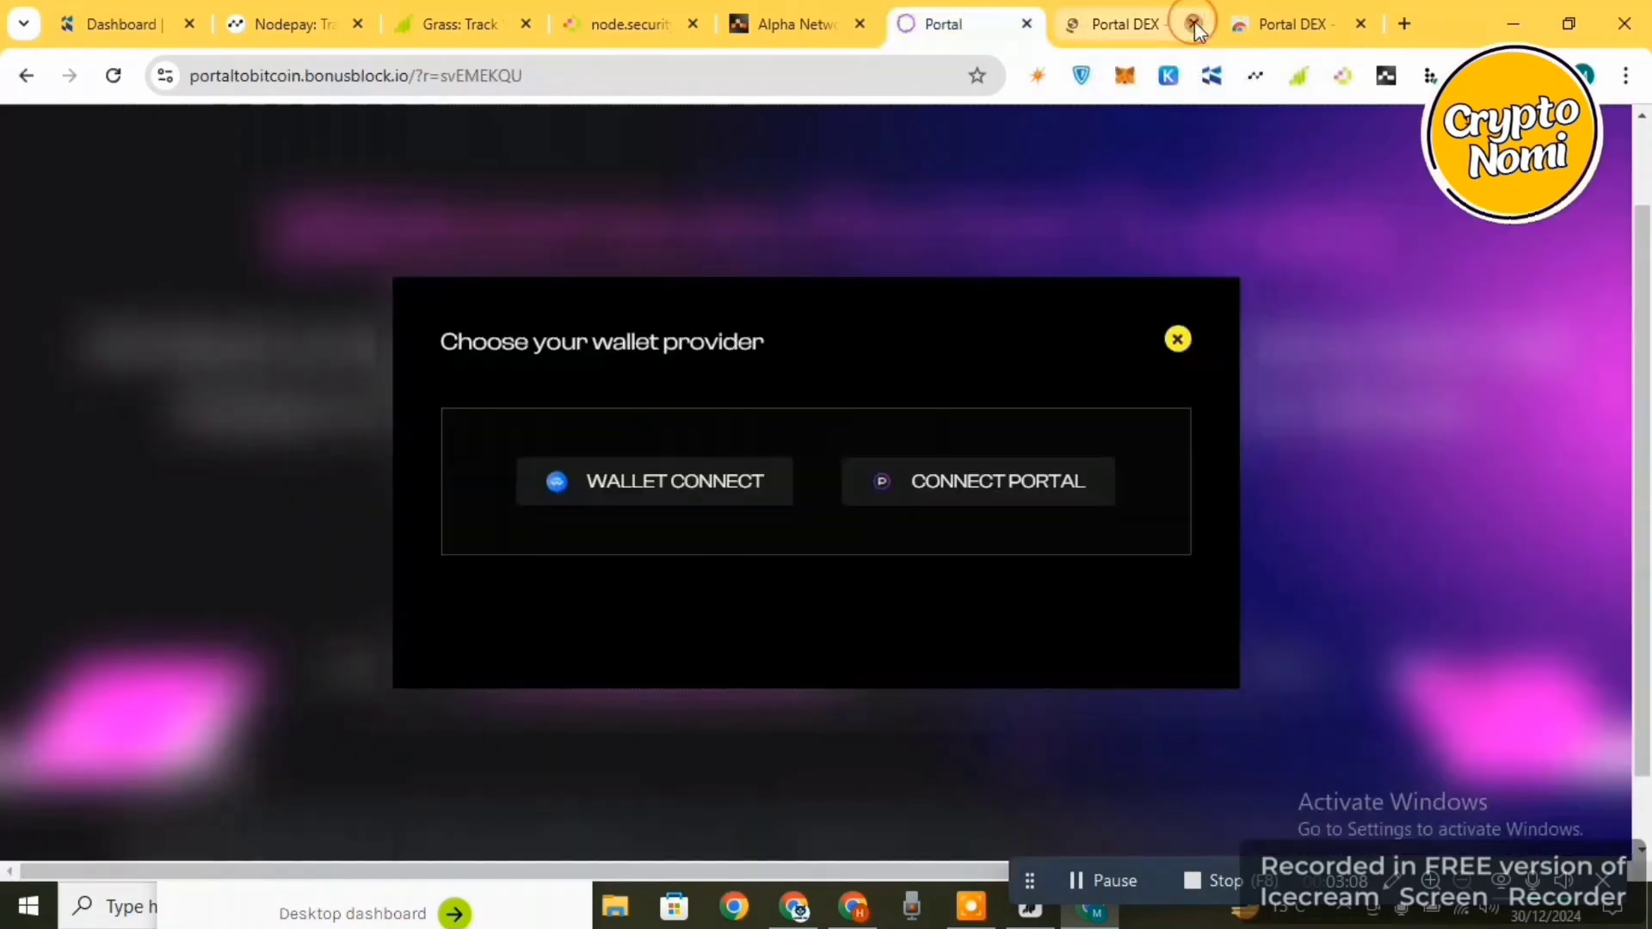
{"action": "left_click", "coordinate": [1194, 24]}
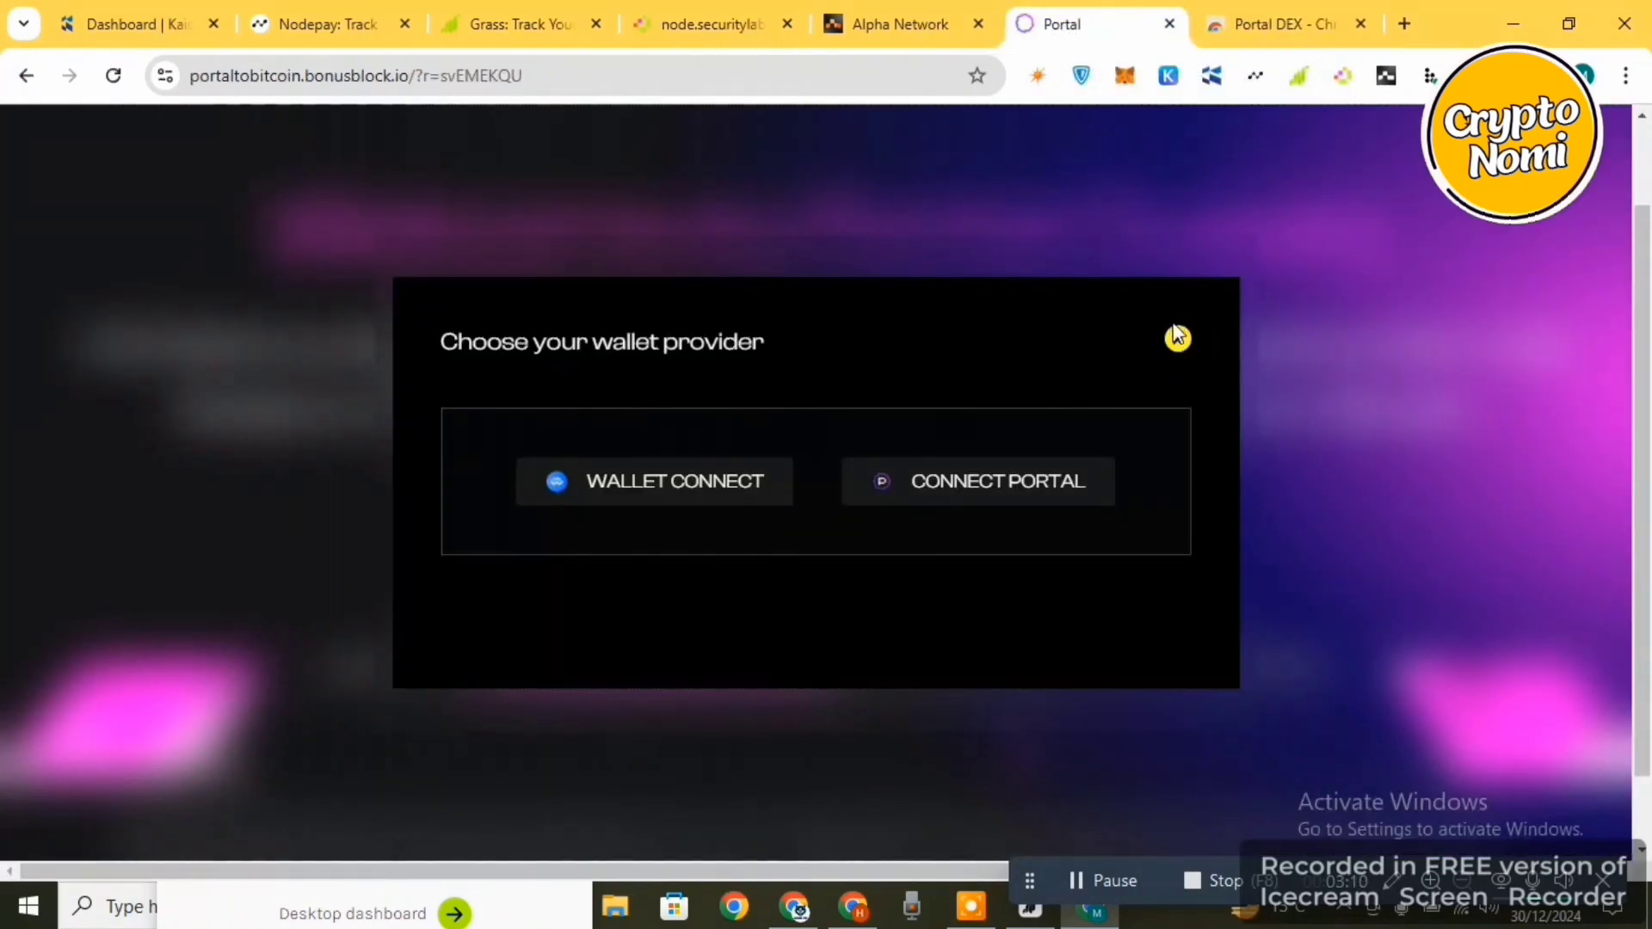
{"action": "left_click", "coordinate": [1177, 338]}
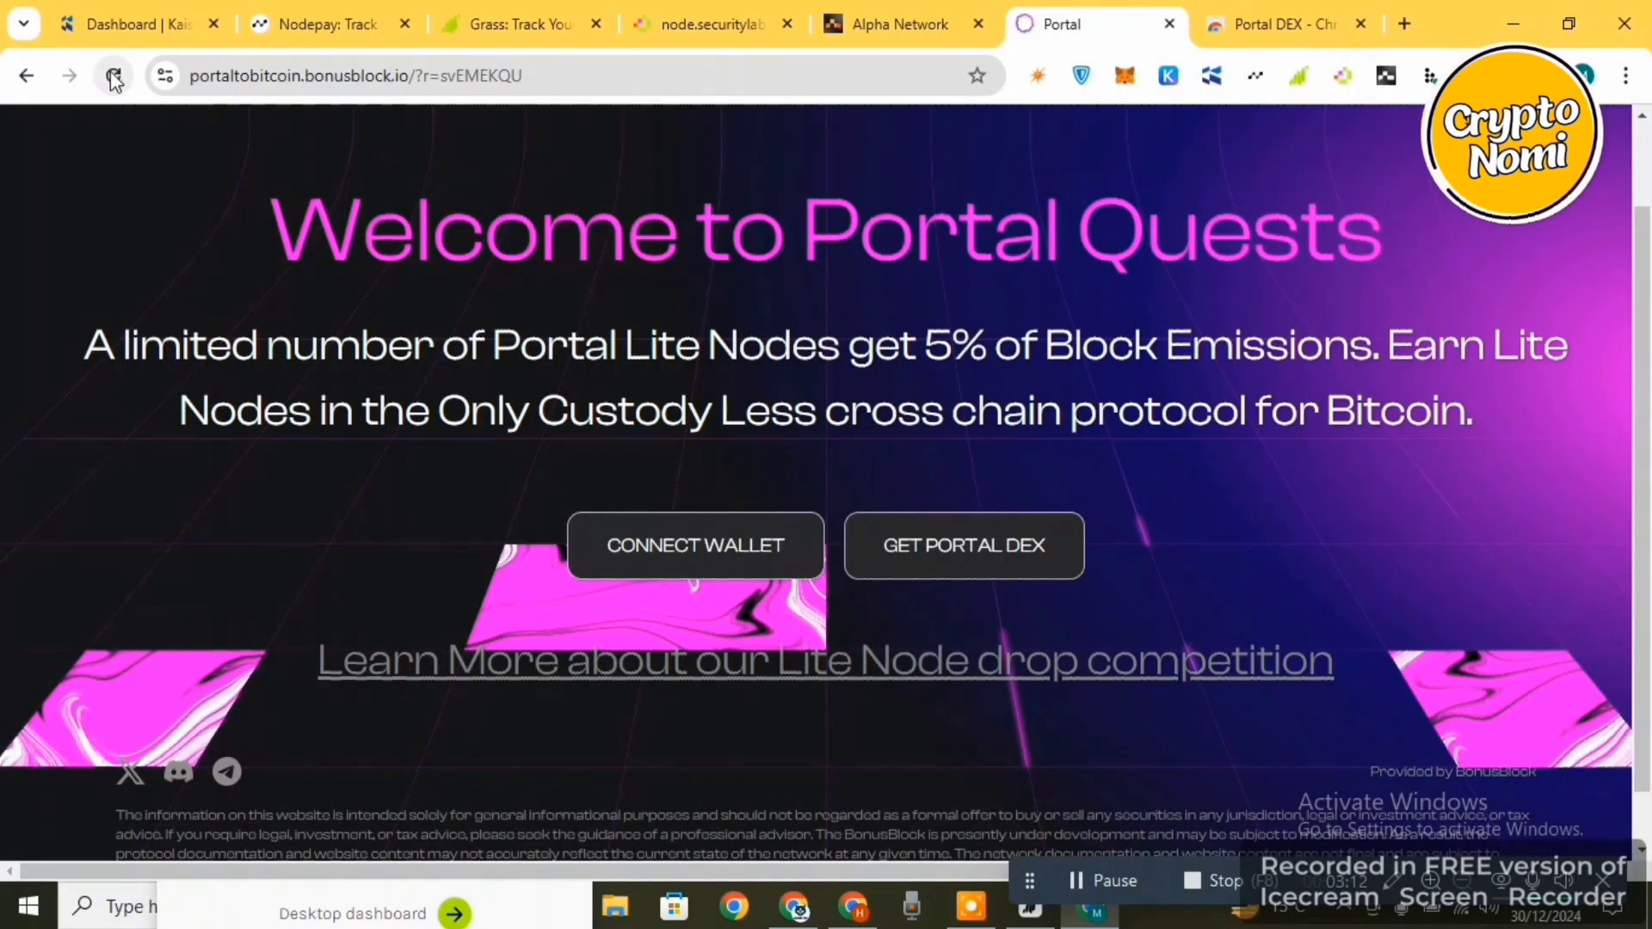
Reload the Portal Quests page
{"action": "left_click", "coordinate": [114, 78]}
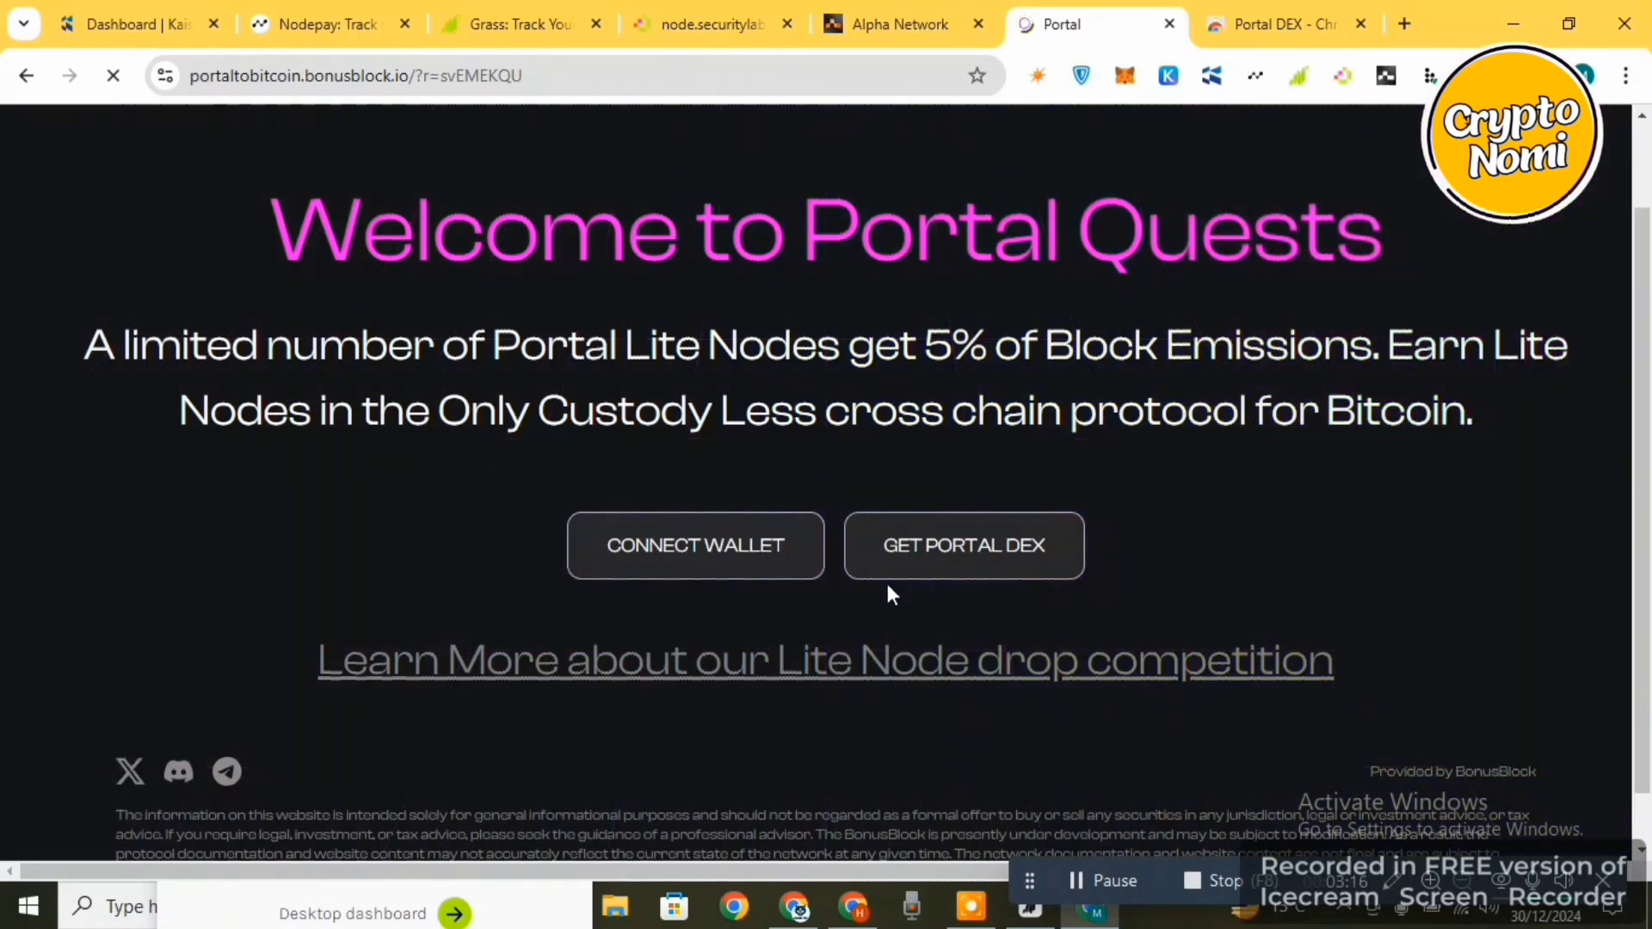
Connect the Portal wallet to Portal Quests by signing the message request, and accept the Node Giveaway Program terms
{"action": "left_click", "coordinate": [942, 547]}
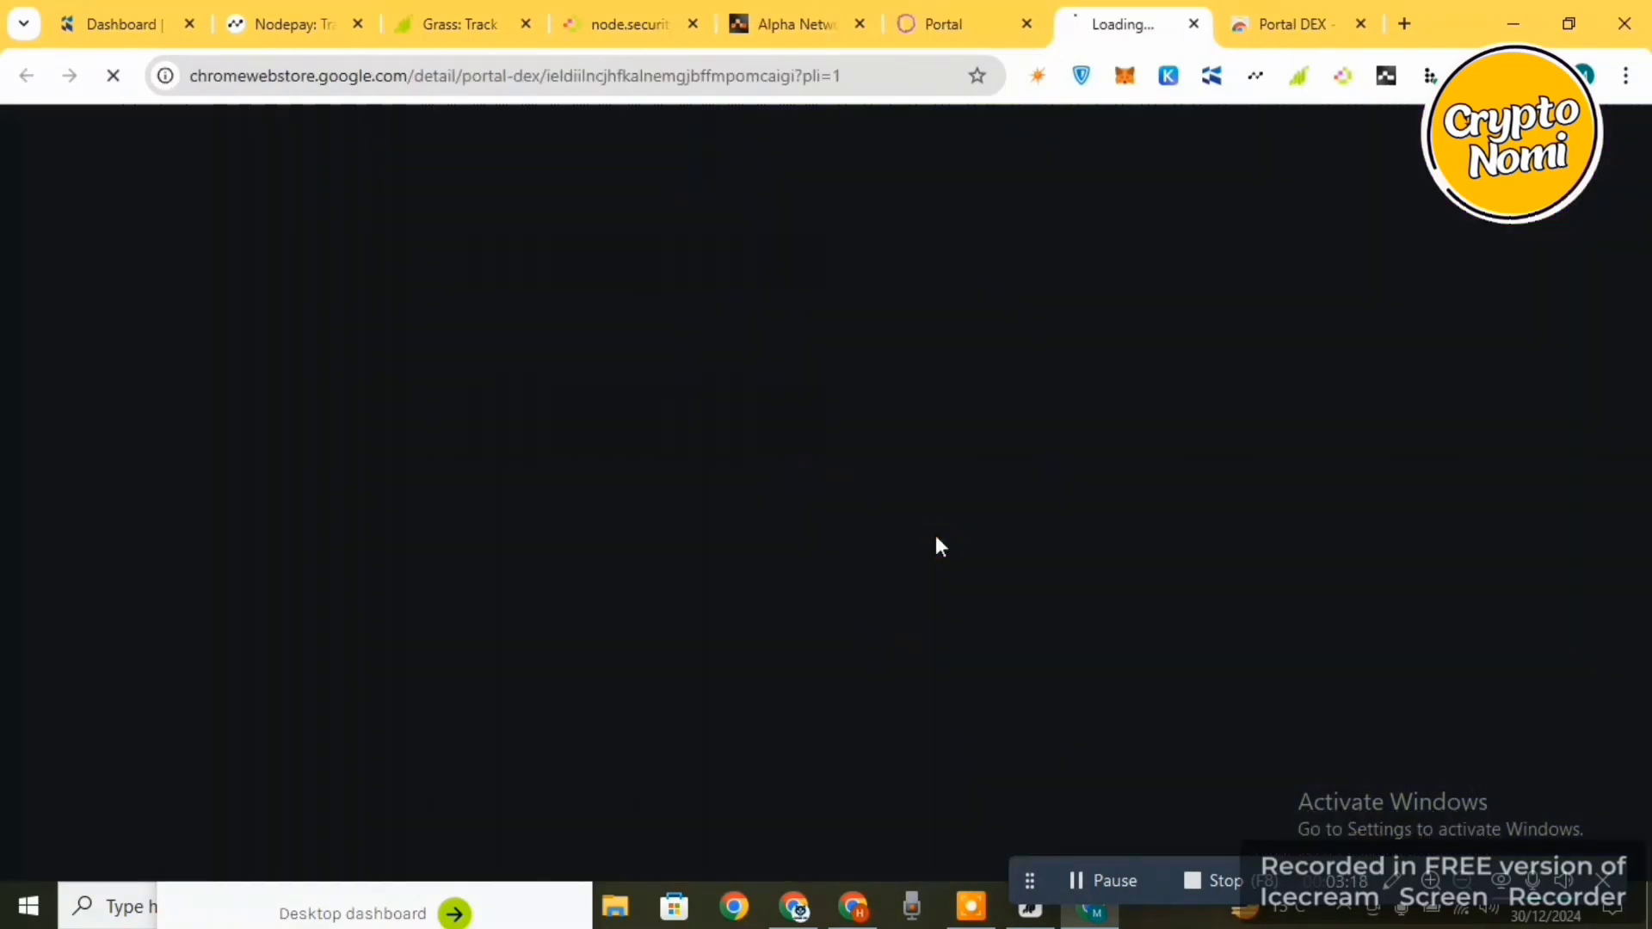
{"action": "left_click", "coordinate": [1193, 24]}
{"action": "left_click", "coordinate": [663, 552]}
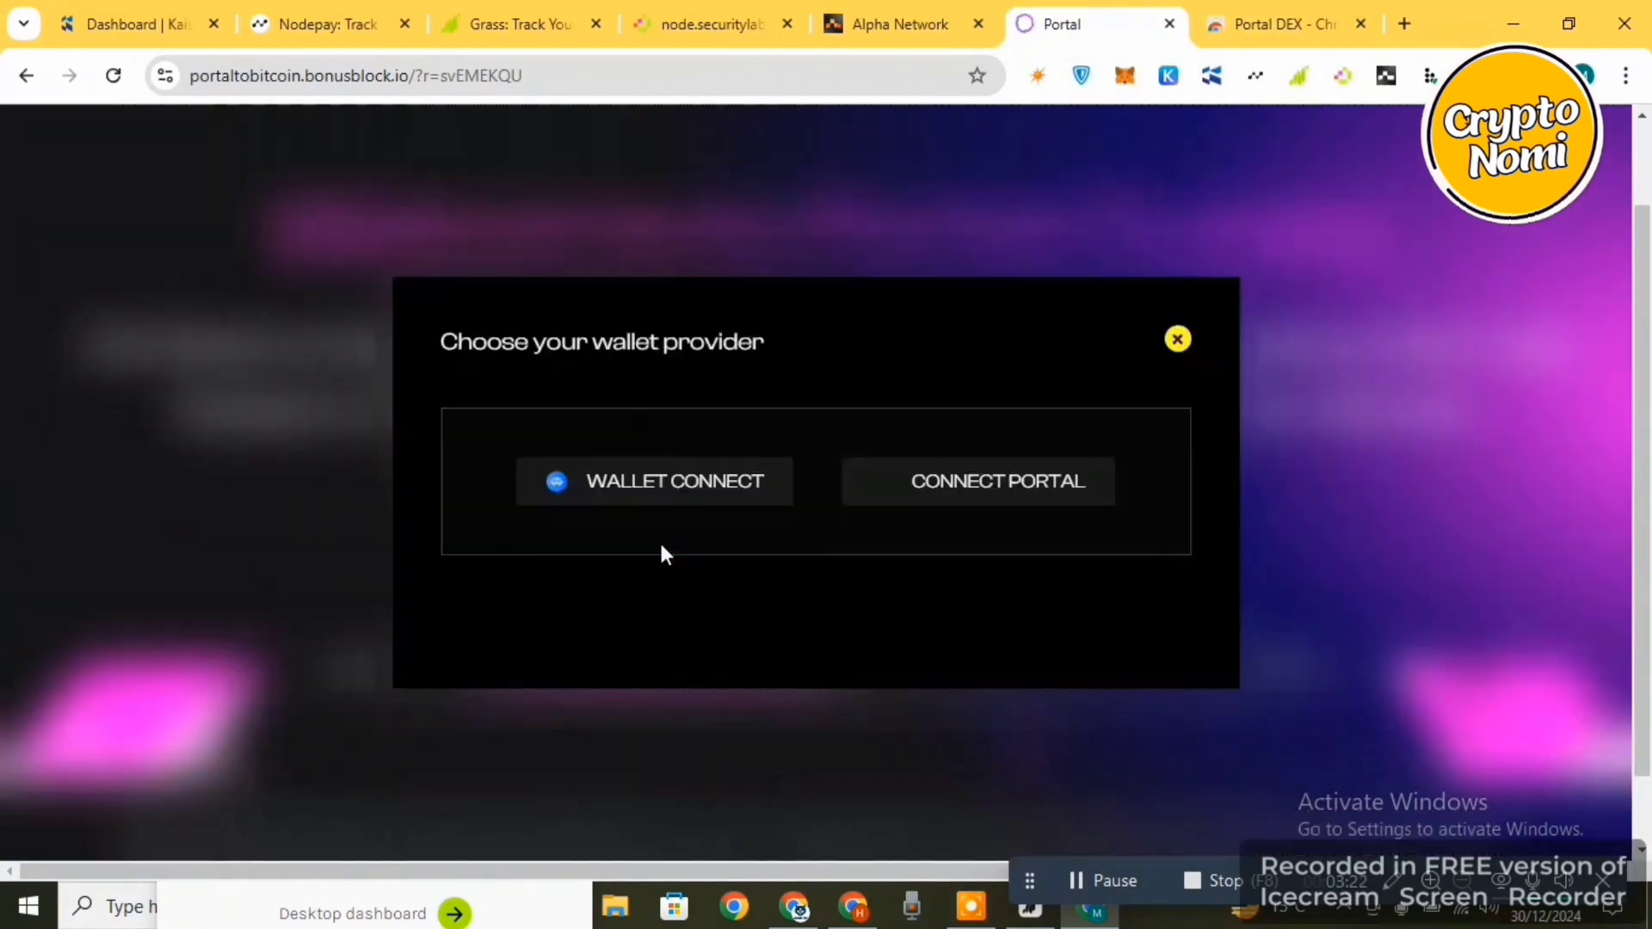
{"action": "left_click", "coordinate": [908, 486]}
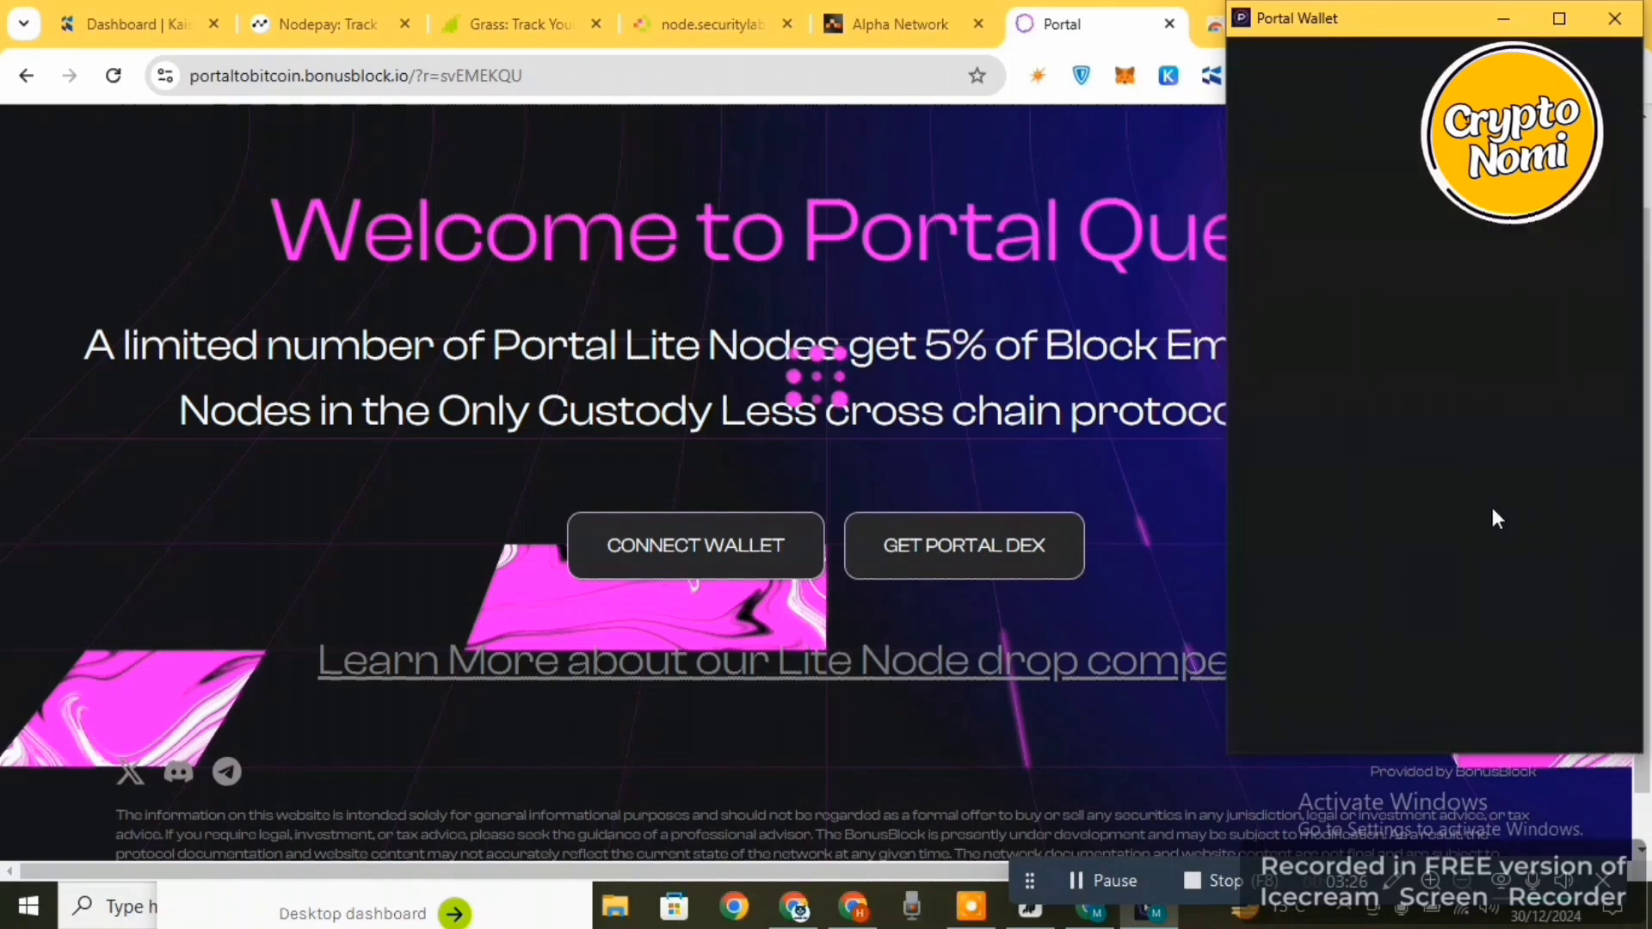
{"action": "left_click", "coordinate": [1483, 659]}
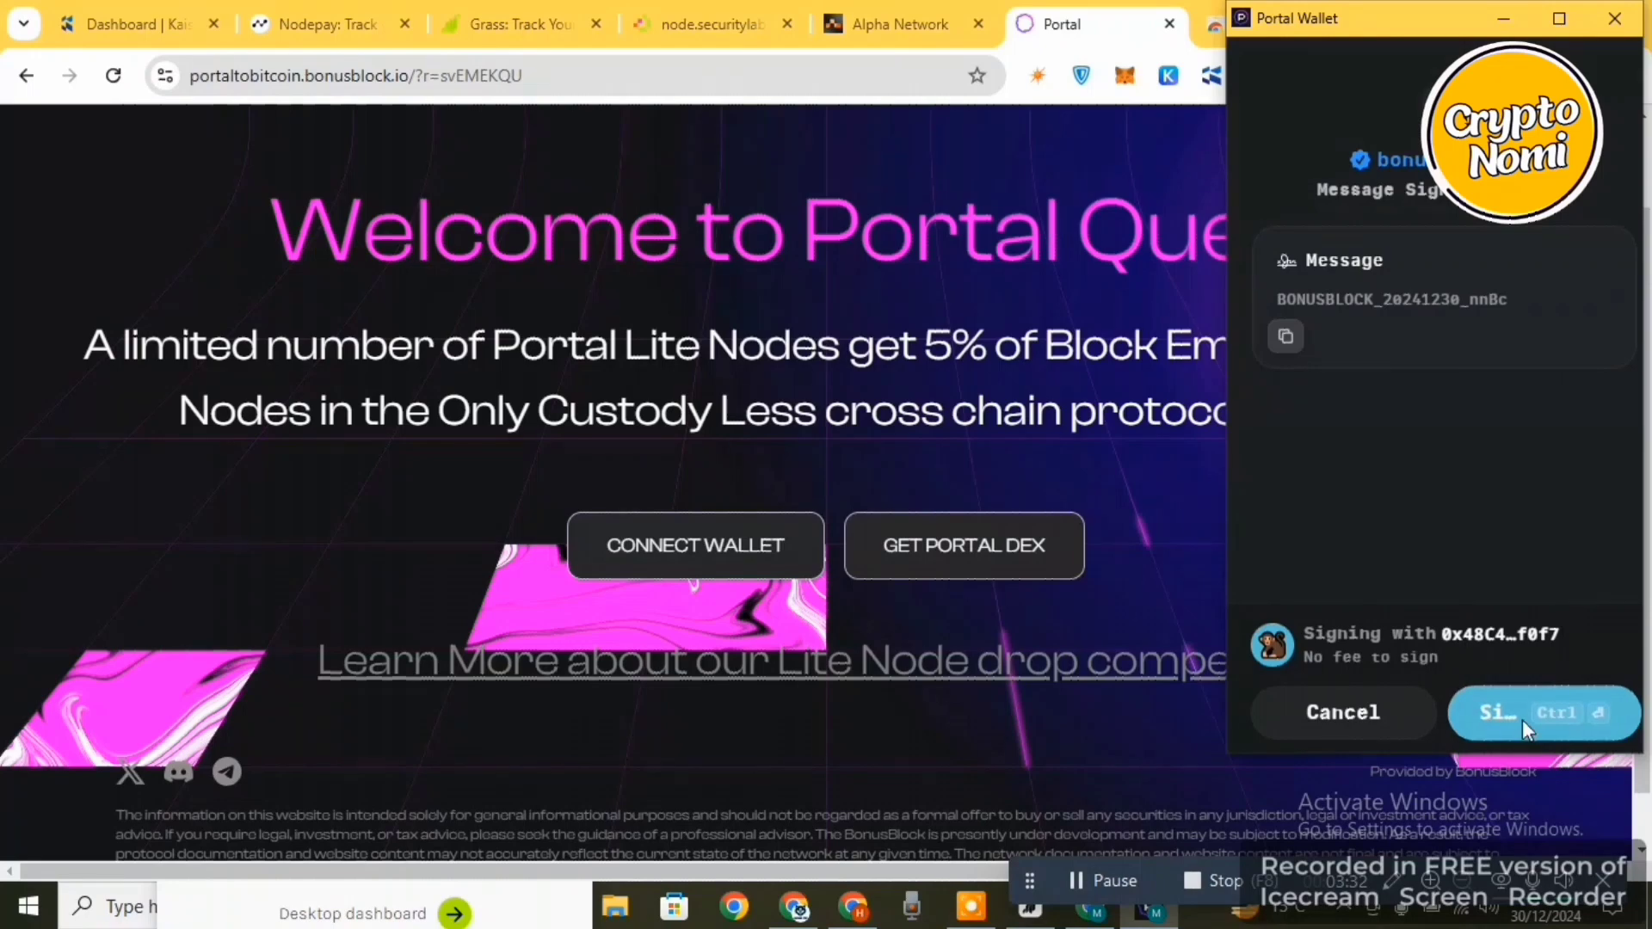
{"action": "left_click", "coordinate": [1521, 720]}
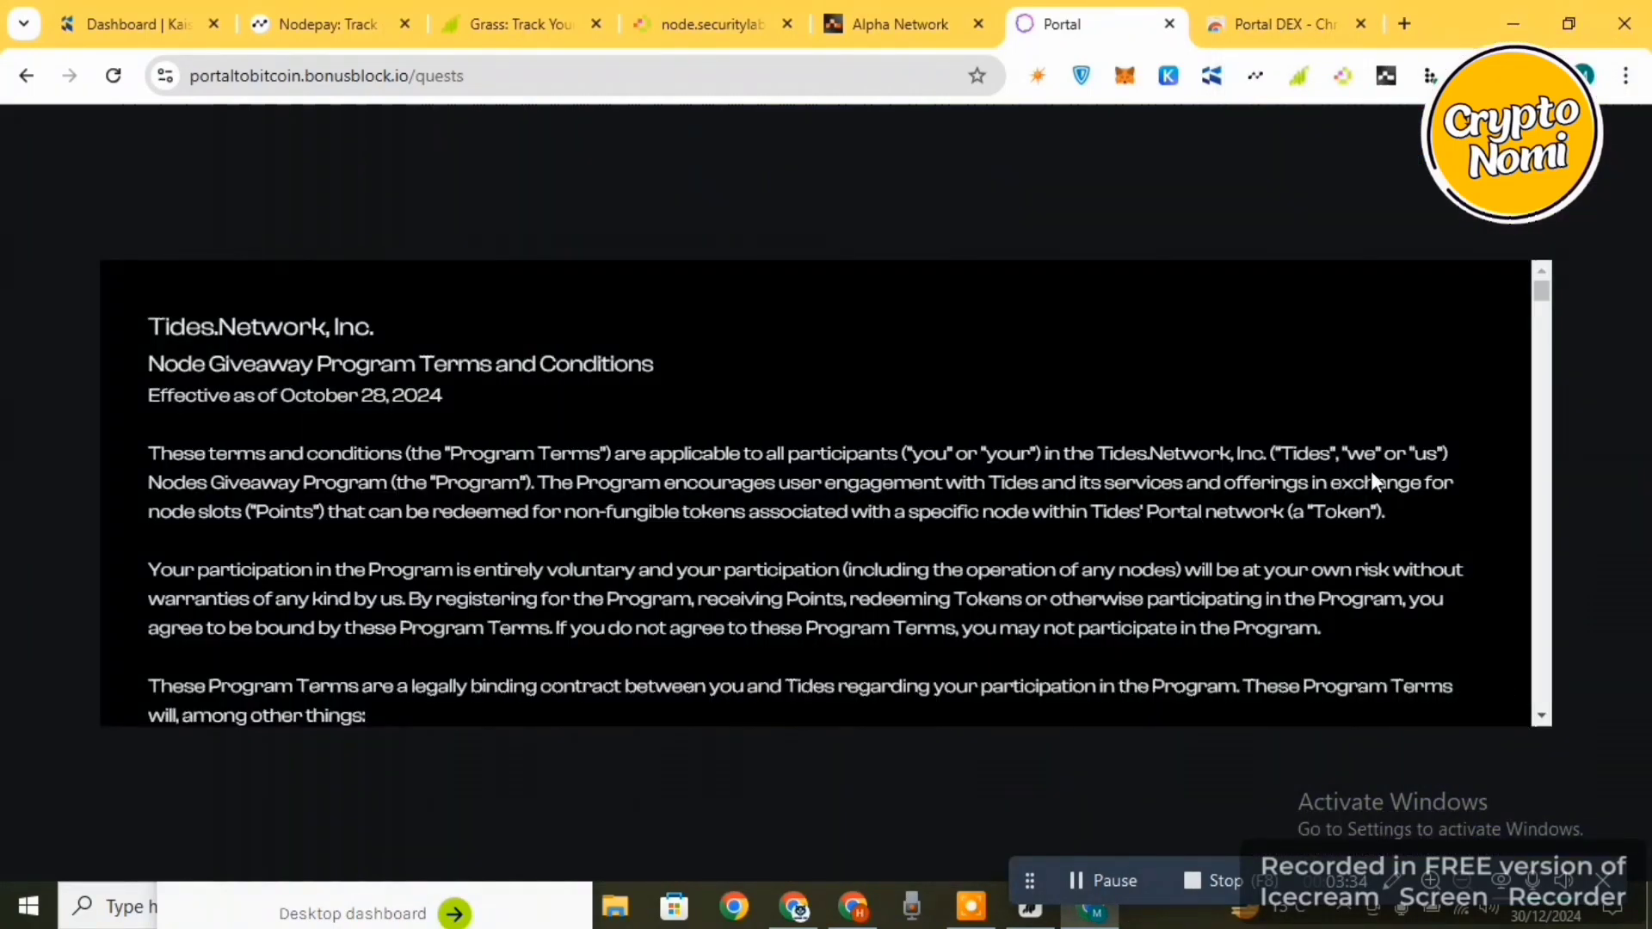
{"action": "left_click_drag", "start_coordinate": [1536, 291], "coordinate": [1528, 718]}
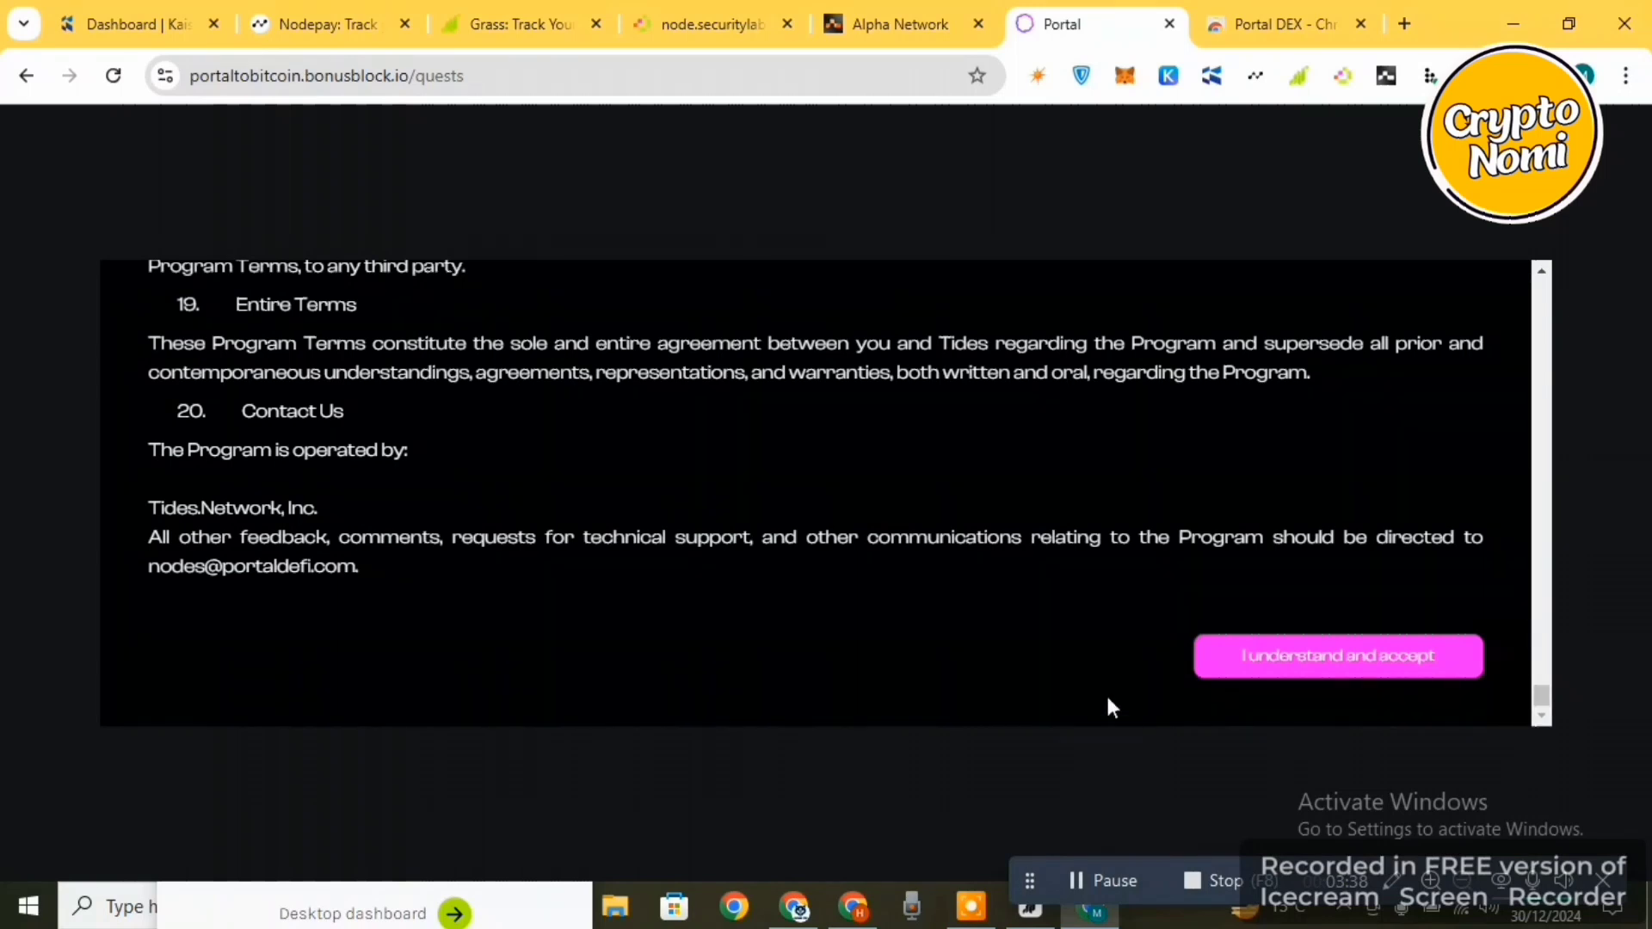
{"action": "left_click", "coordinate": [1295, 661]}
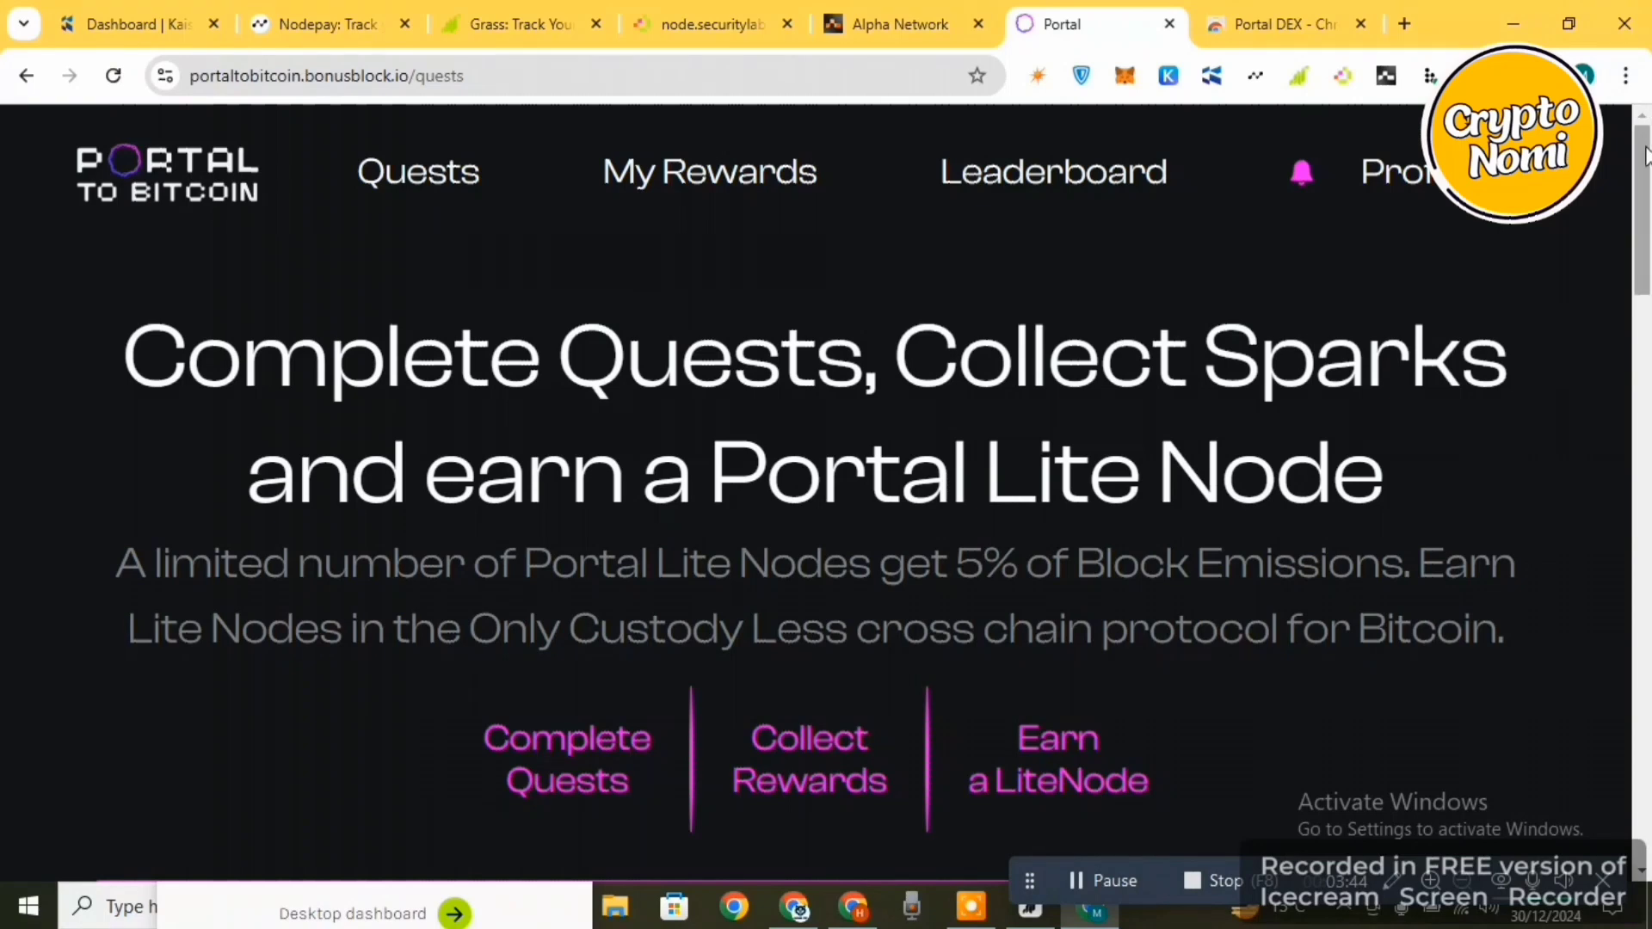
Open the invite to Portal's Telegram Announcements Group from its Level 1 quest
{"action": "left_click_drag", "start_coordinate": [1645, 158], "coordinate": [1648, 486]}
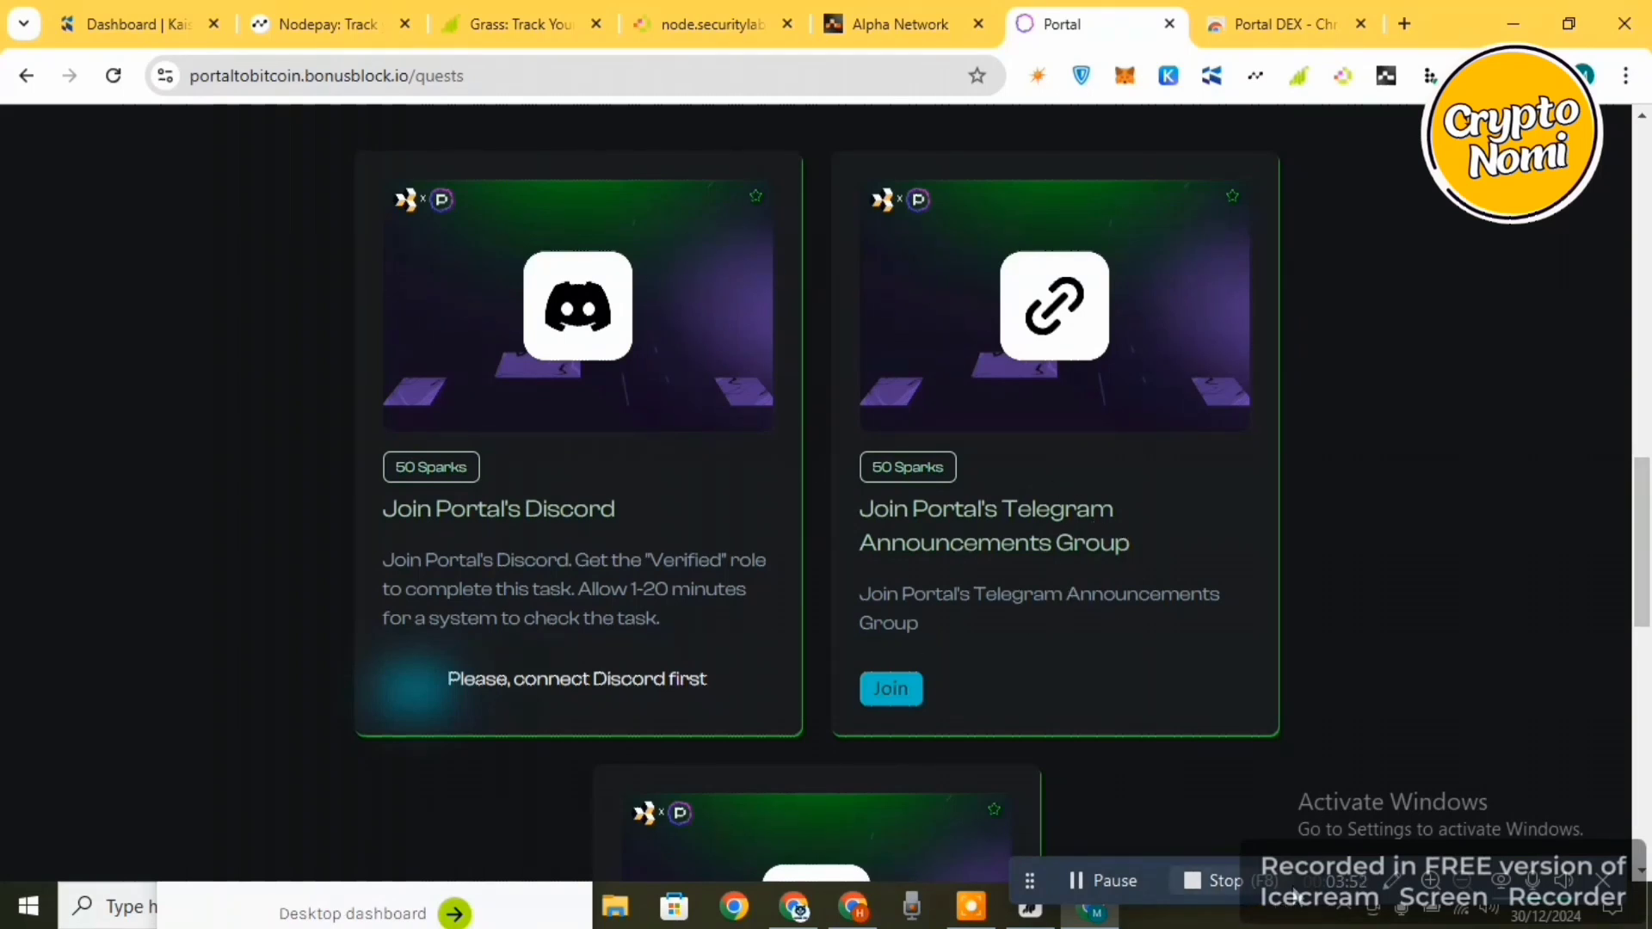
{"action": "scroll", "coordinate": [1125, 874], "scroll_direction": "up", "scroll_amount": 2}
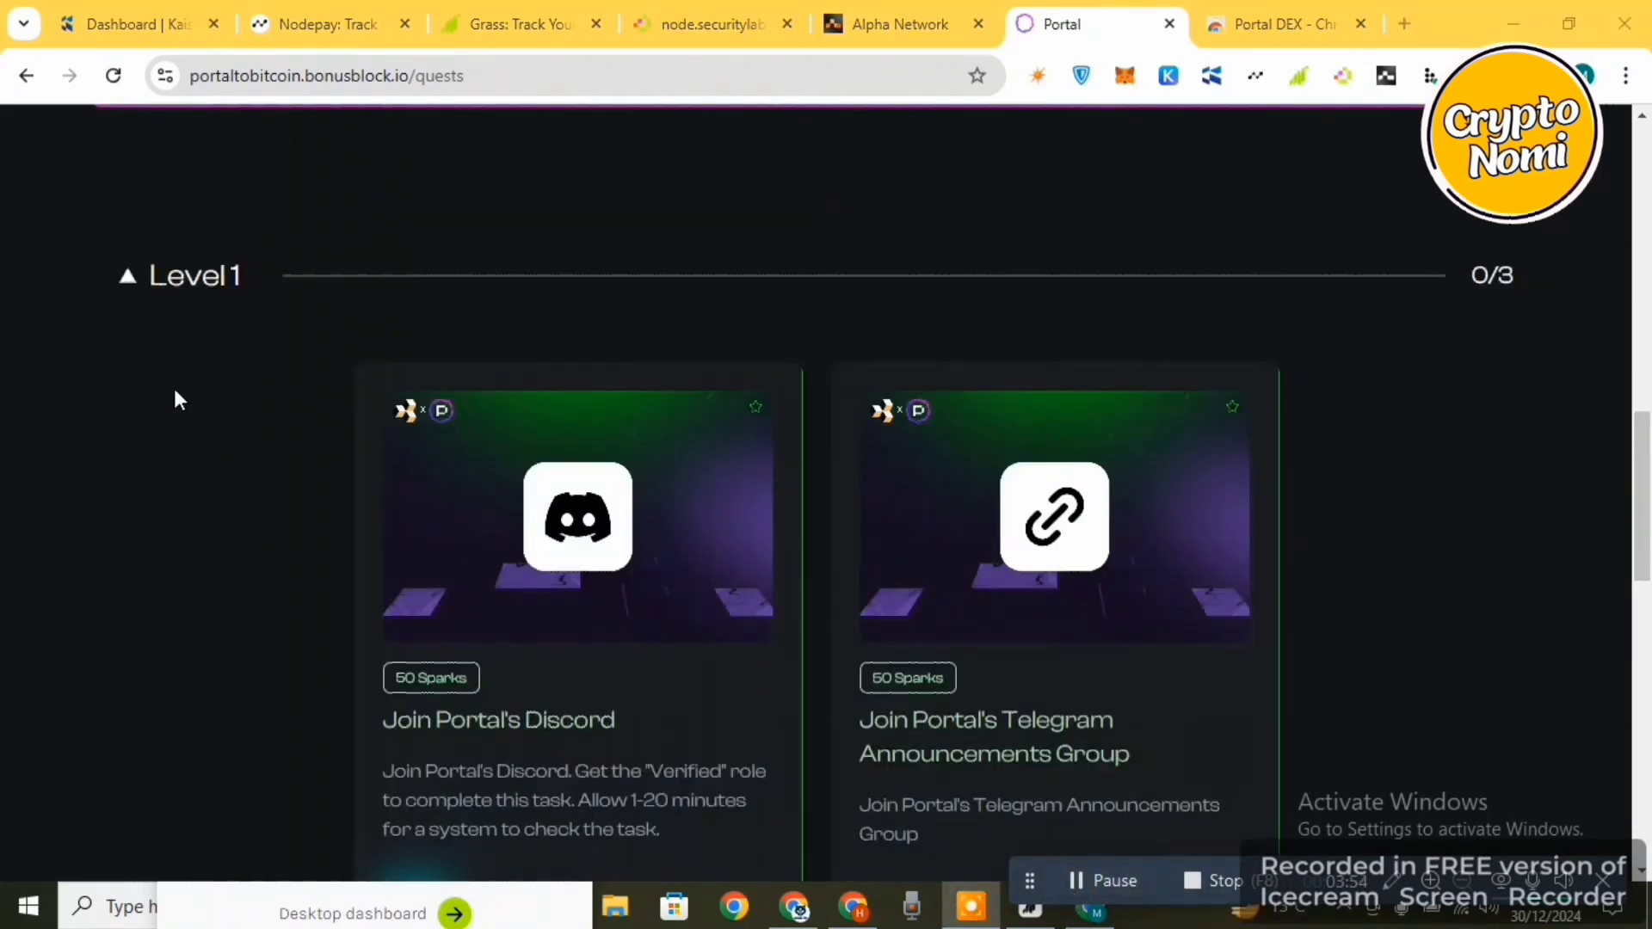
{"action": "left_click", "coordinate": [134, 275]}
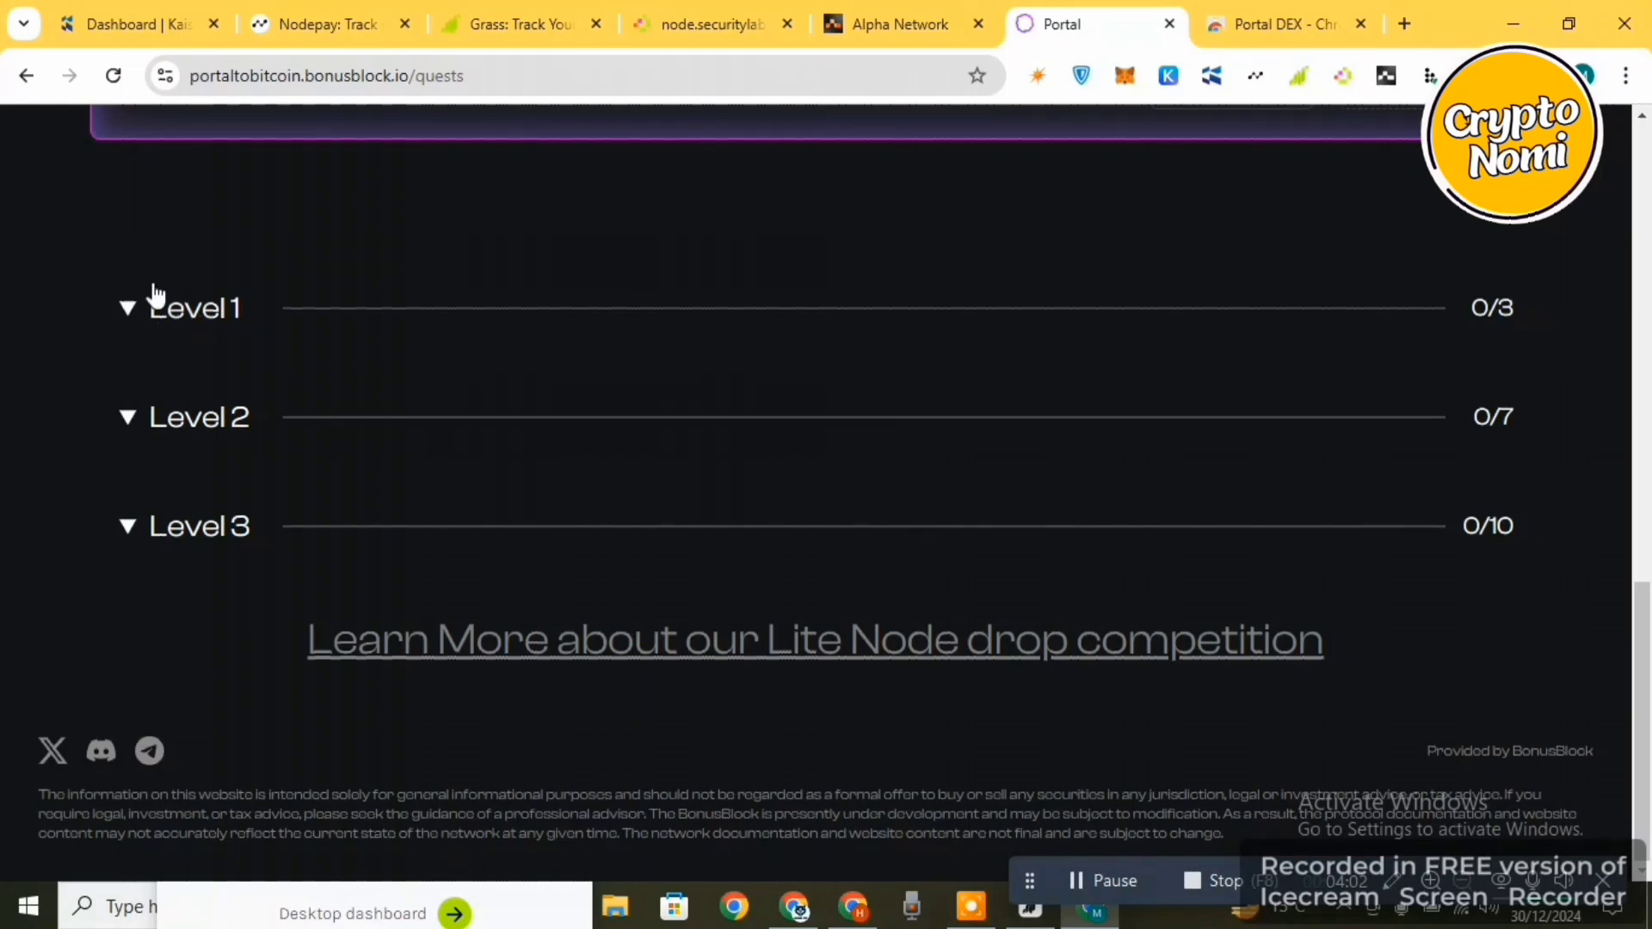
{"action": "left_click", "coordinate": [179, 317]}
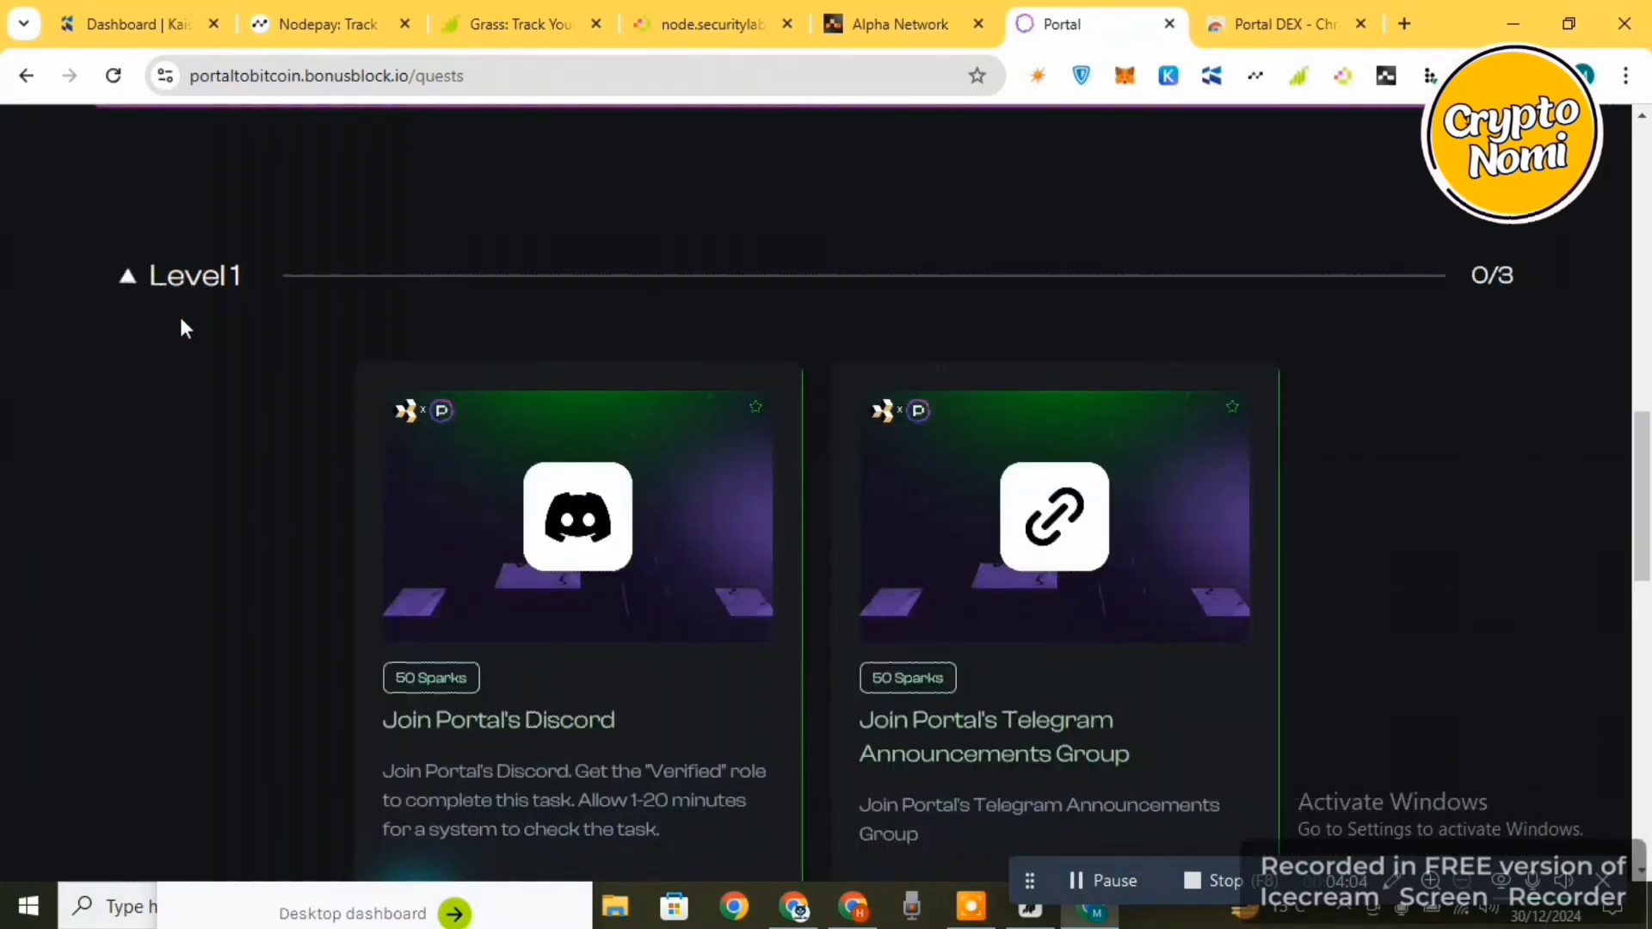
{"action": "left_click_drag", "start_coordinate": [1645, 443], "coordinate": [1629, 479]}
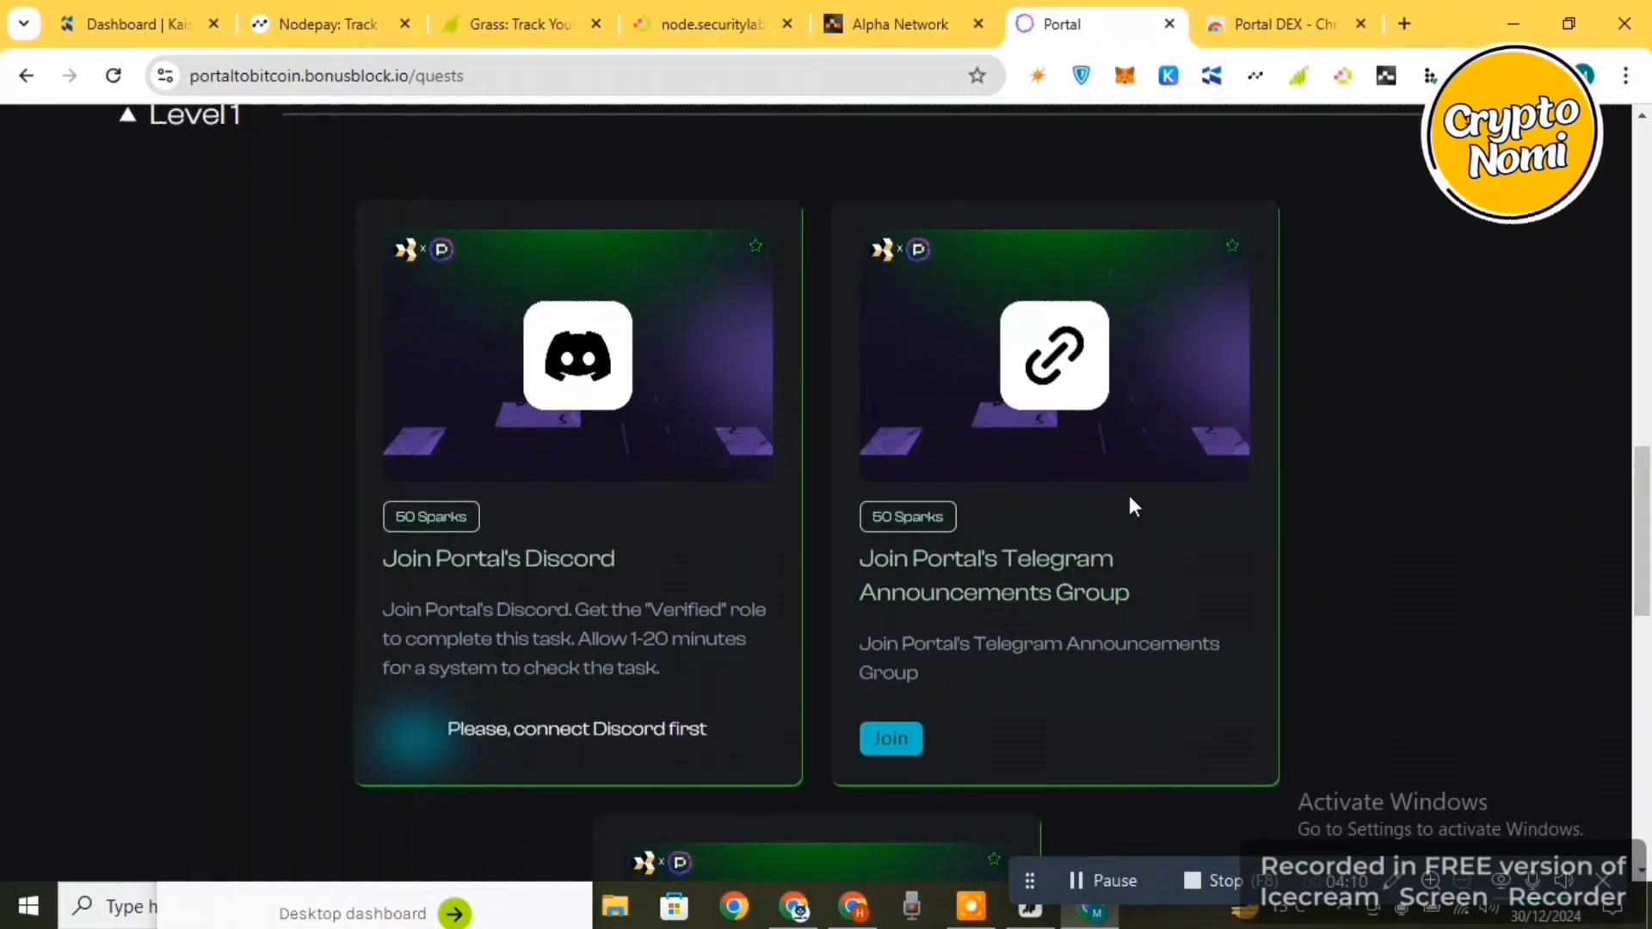
{"action": "left_click", "coordinate": [891, 747]}
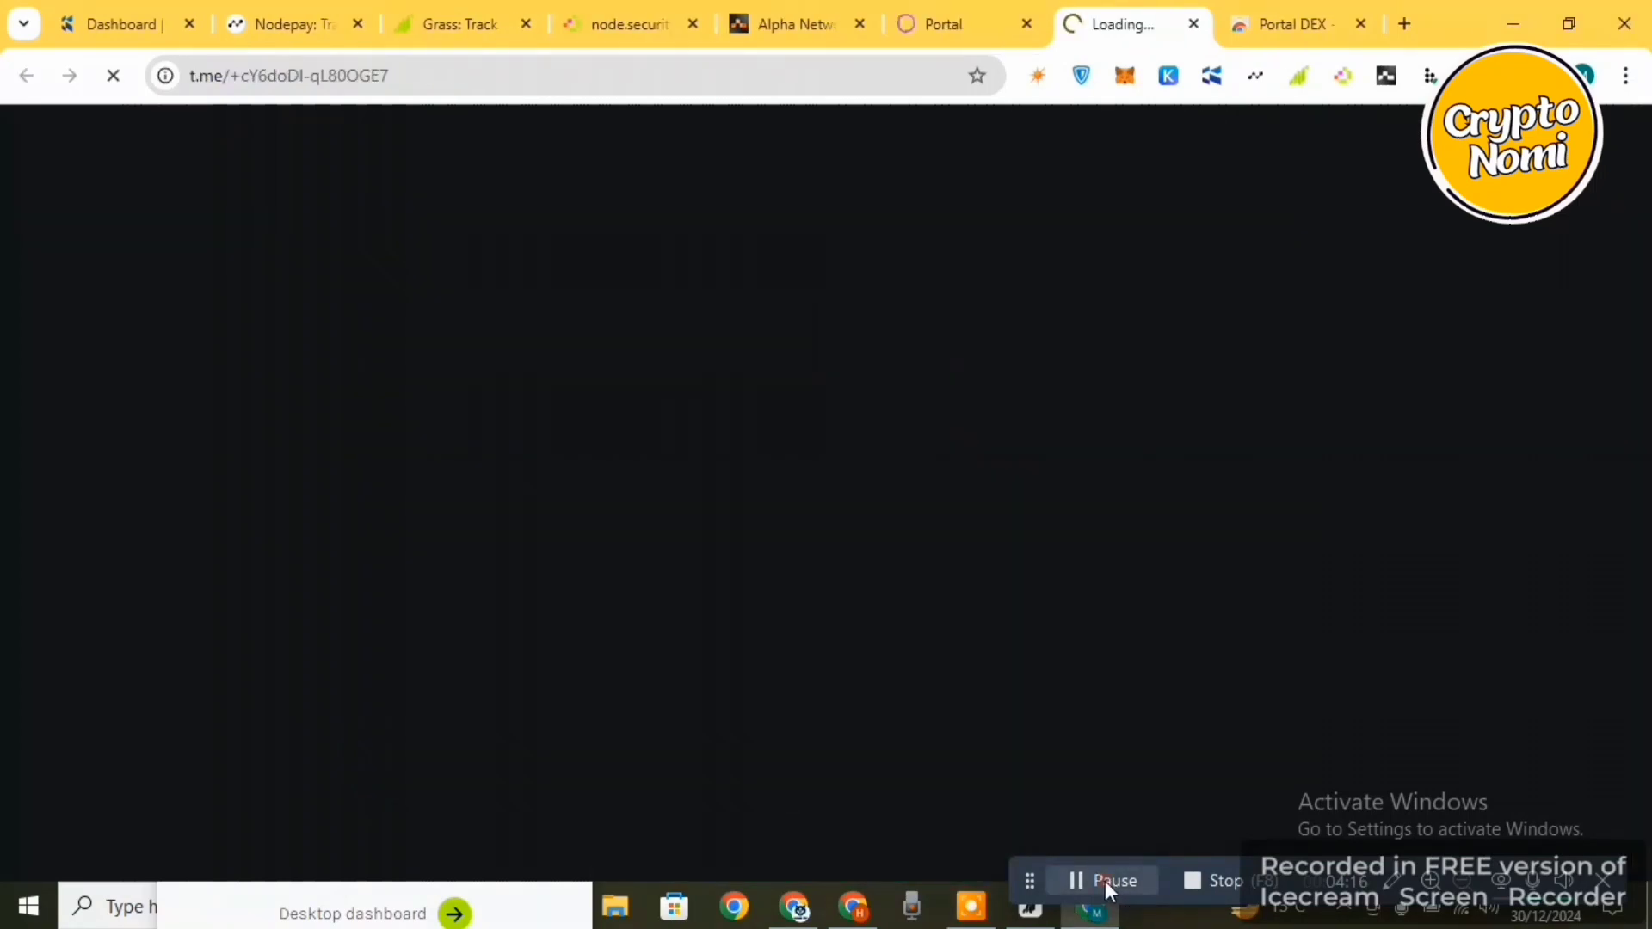
Connect X for the Follow Portal on X quest by authorizing BonusBlock to access the account
{"action": "left_click_drag", "start_coordinate": [1649, 504], "coordinate": [1649, 650]}
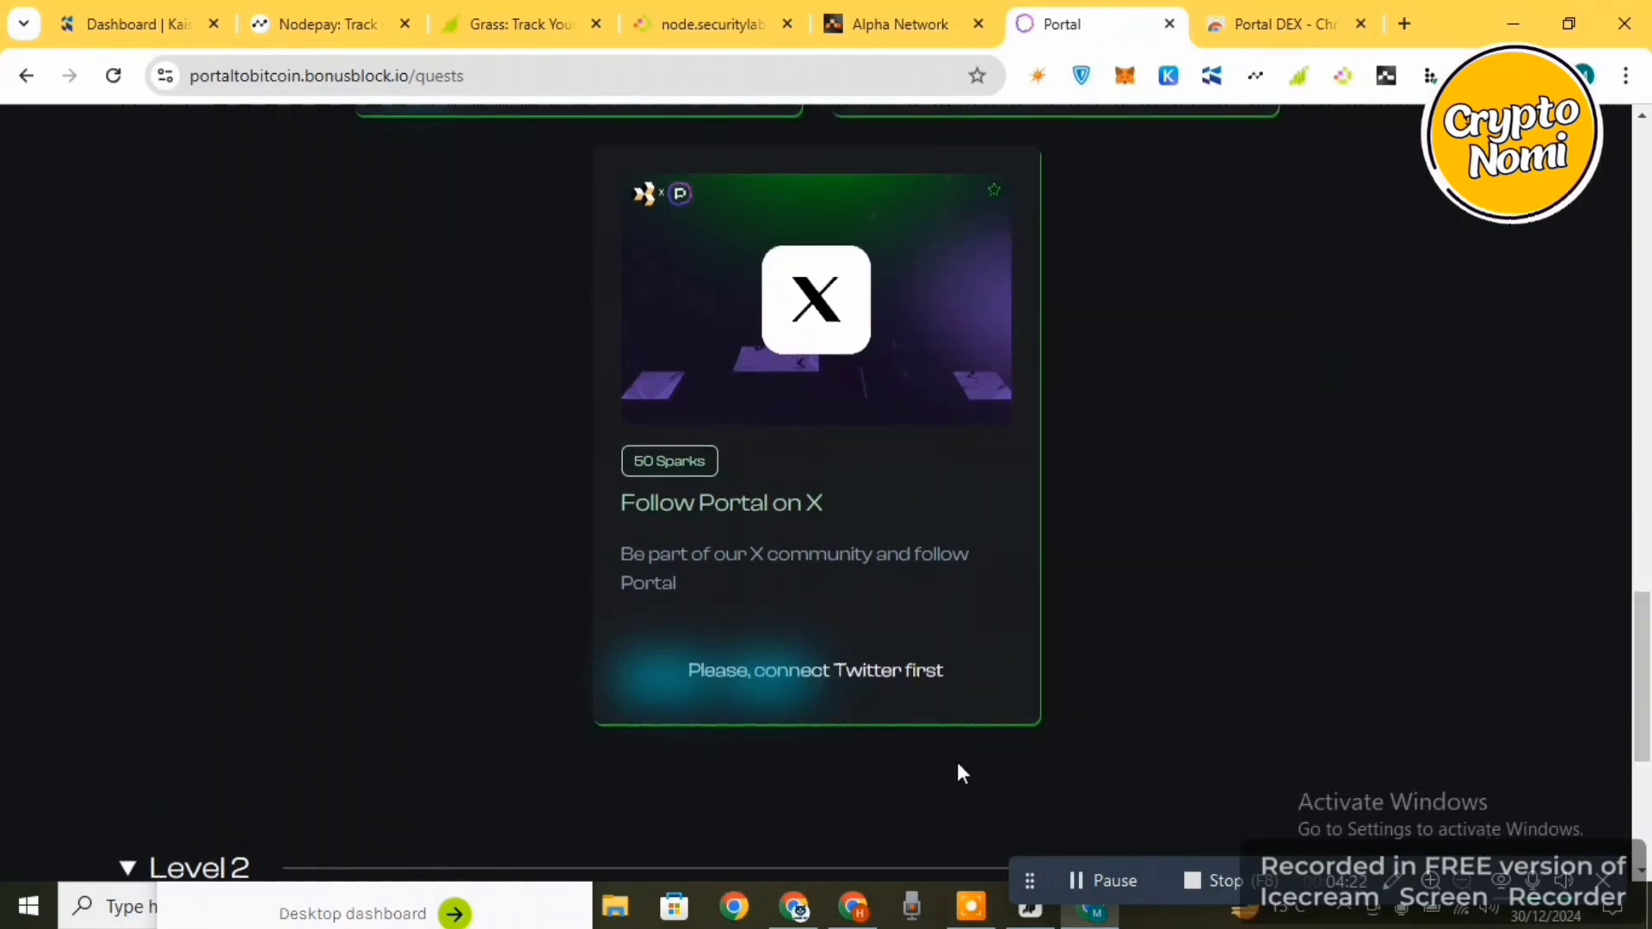
{"action": "left_click", "coordinate": [789, 675]}
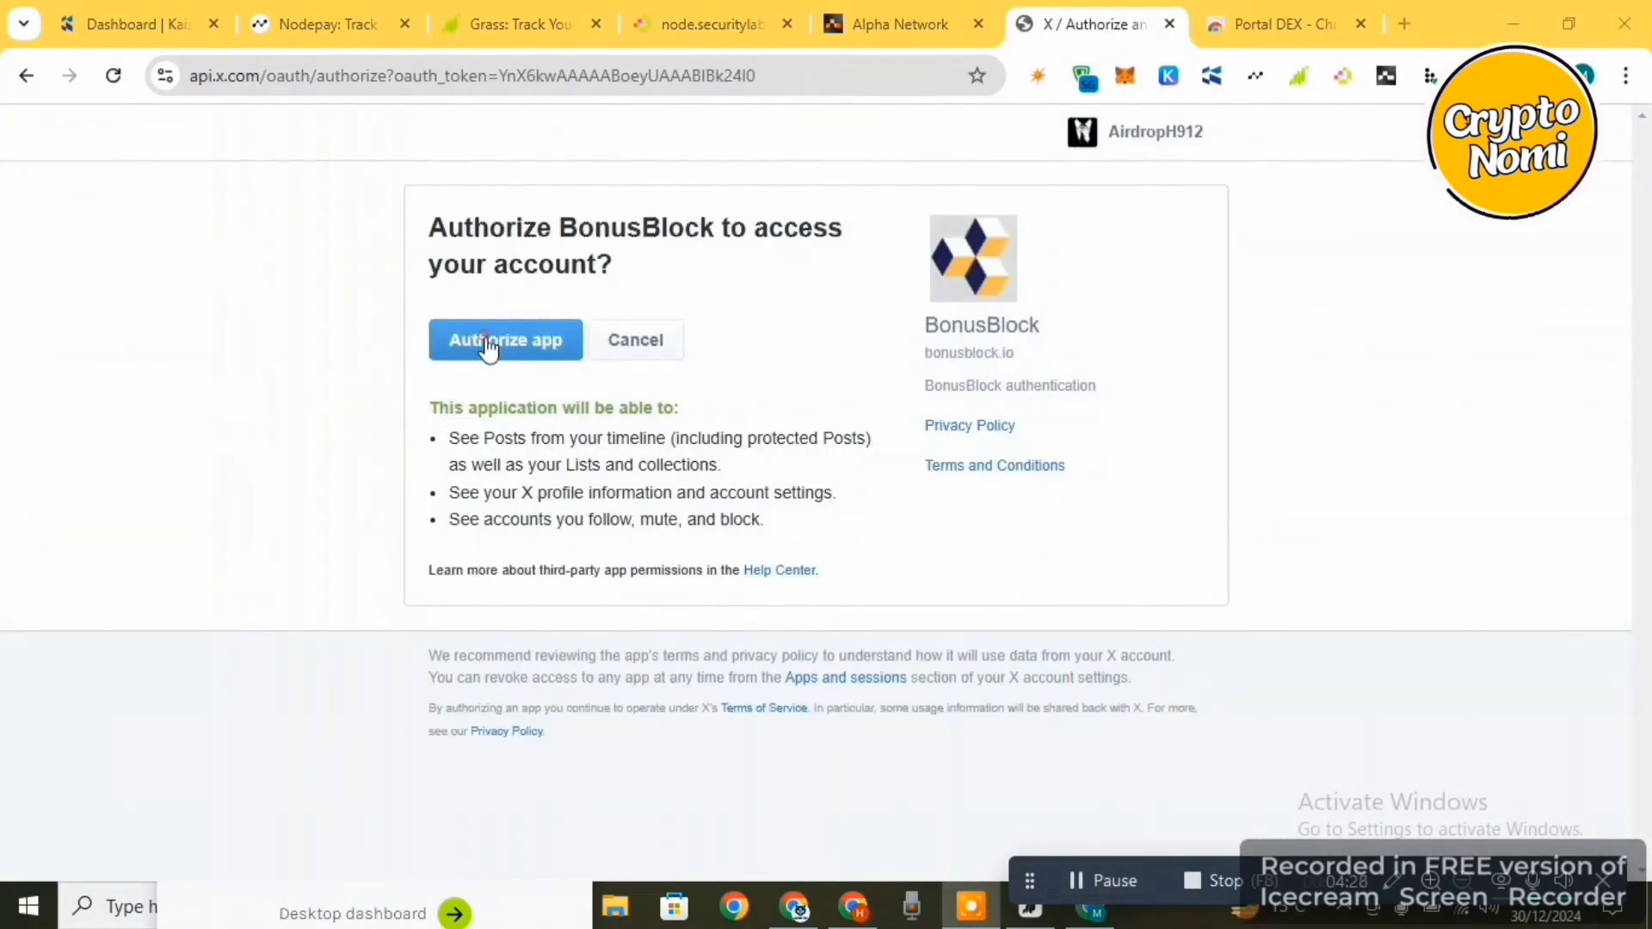
{"action": "left_click", "coordinate": [489, 346]}
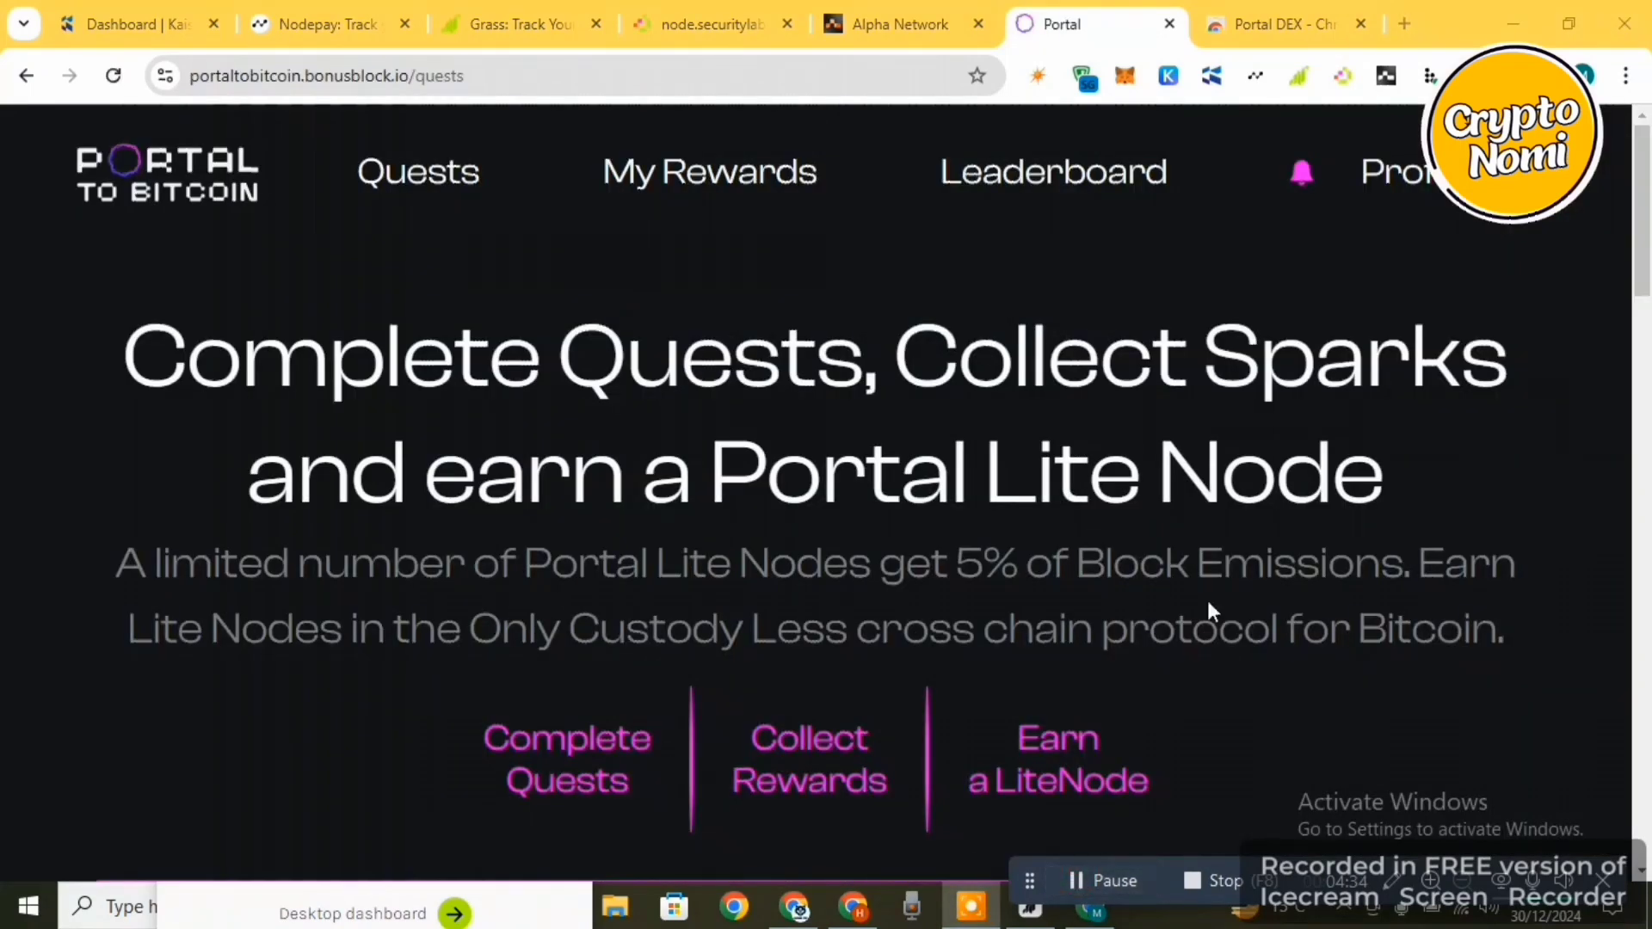
{"action": "left_click_drag", "start_coordinate": [1644, 254], "coordinate": [1648, 707]}
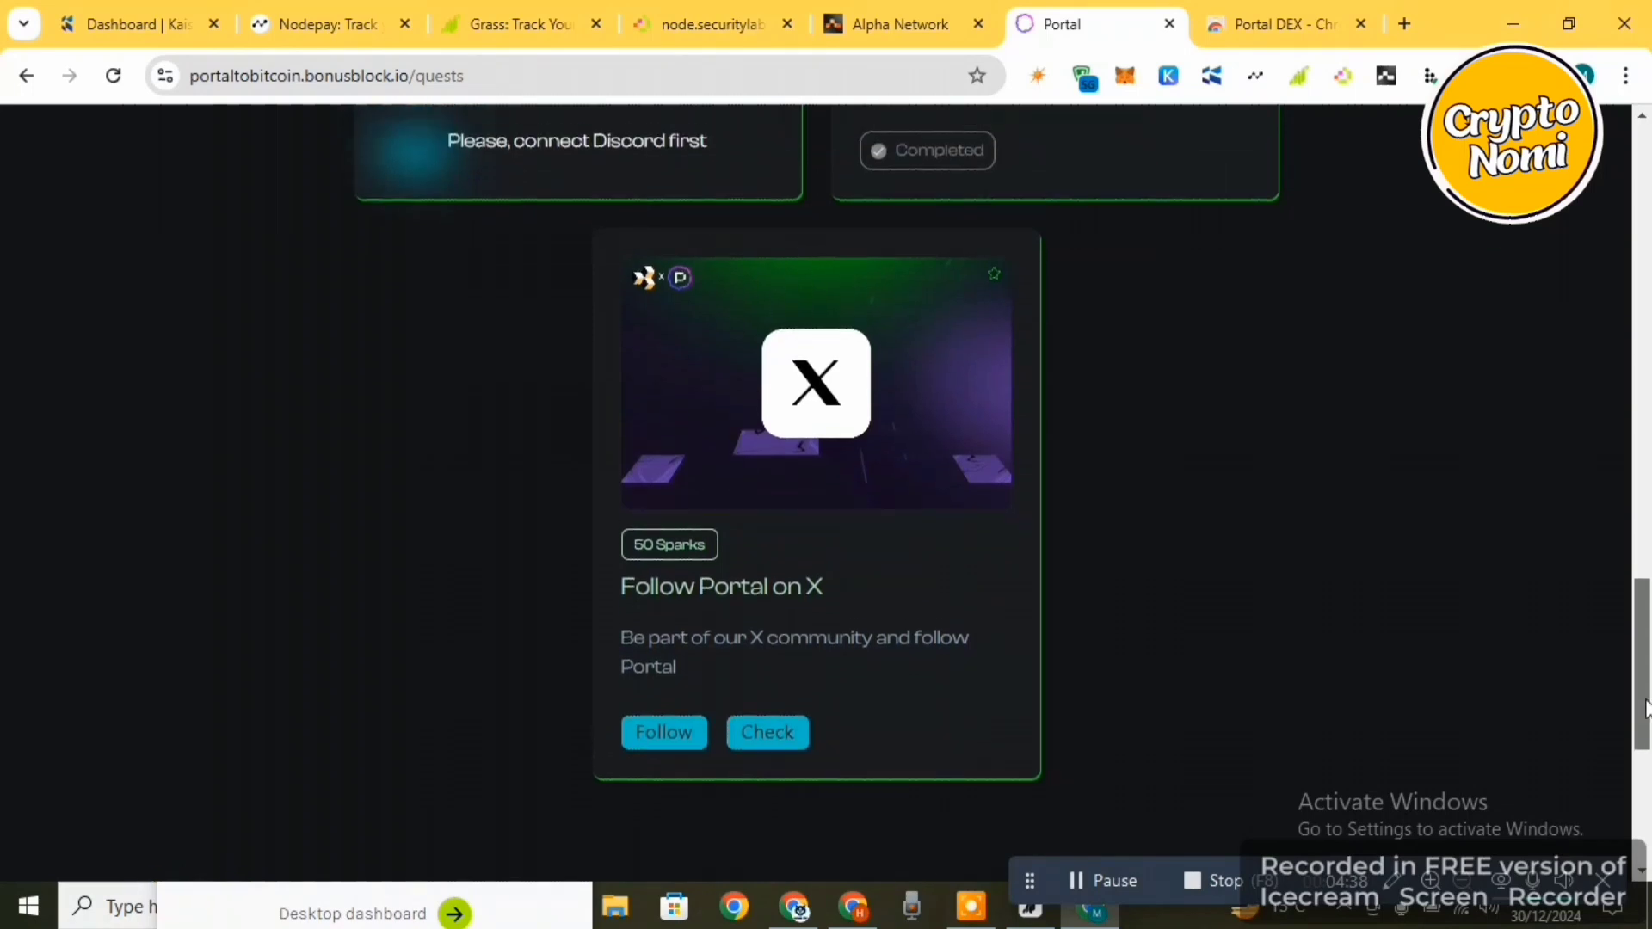
{"action": "left_click", "coordinate": [666, 741]}
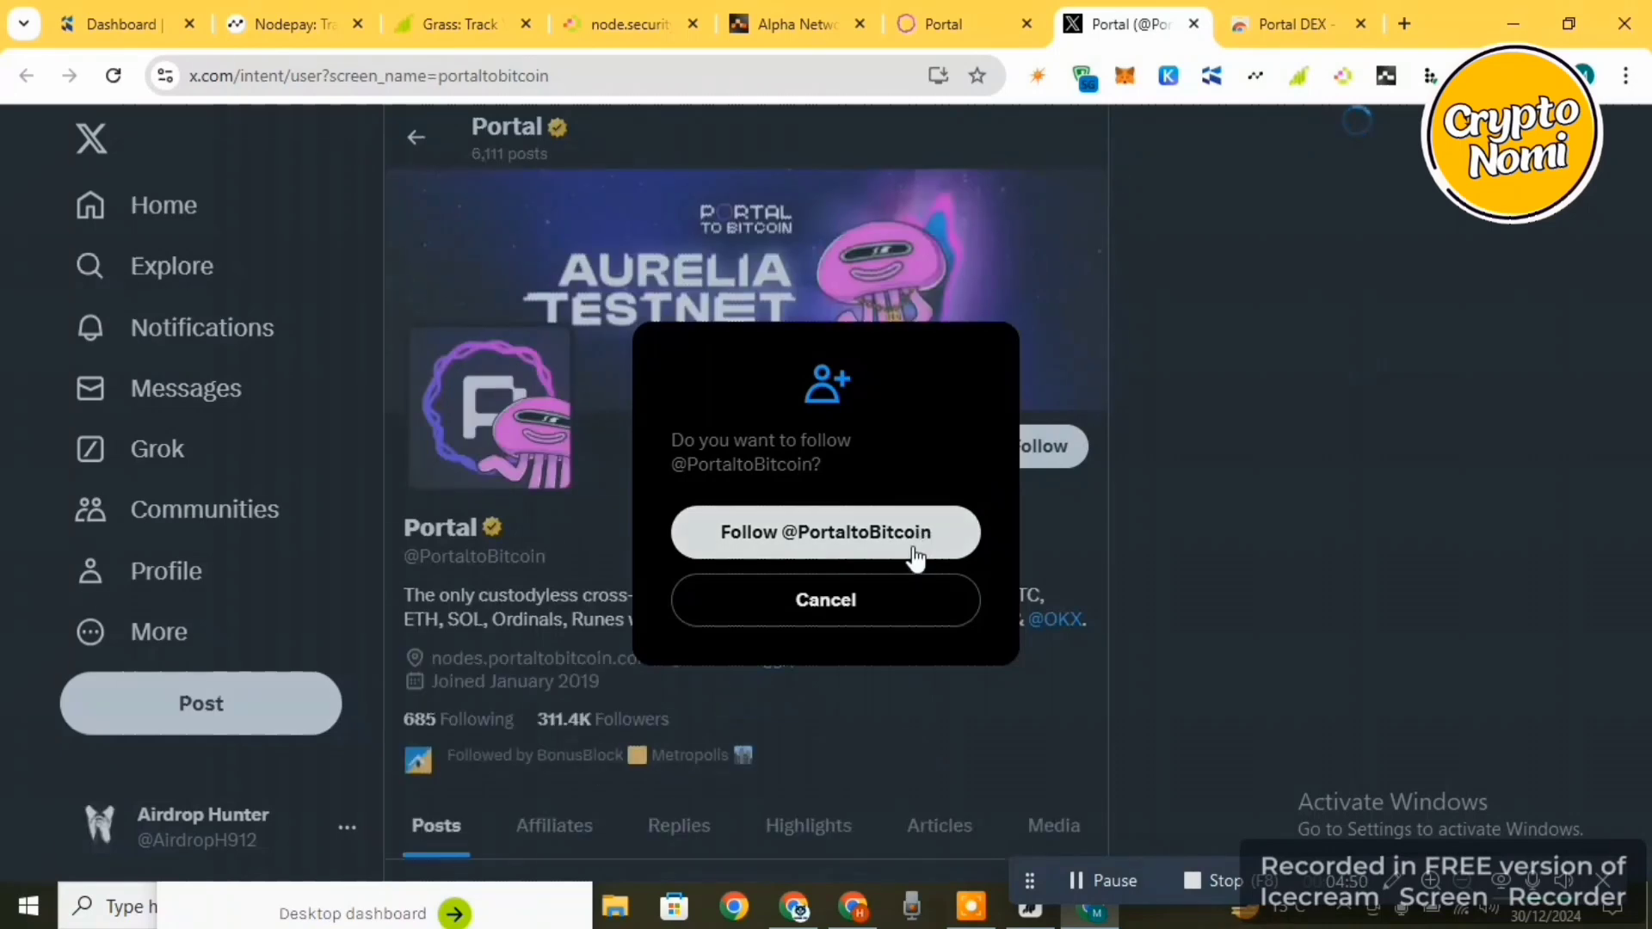
{"action": "left_click", "coordinate": [915, 558]}
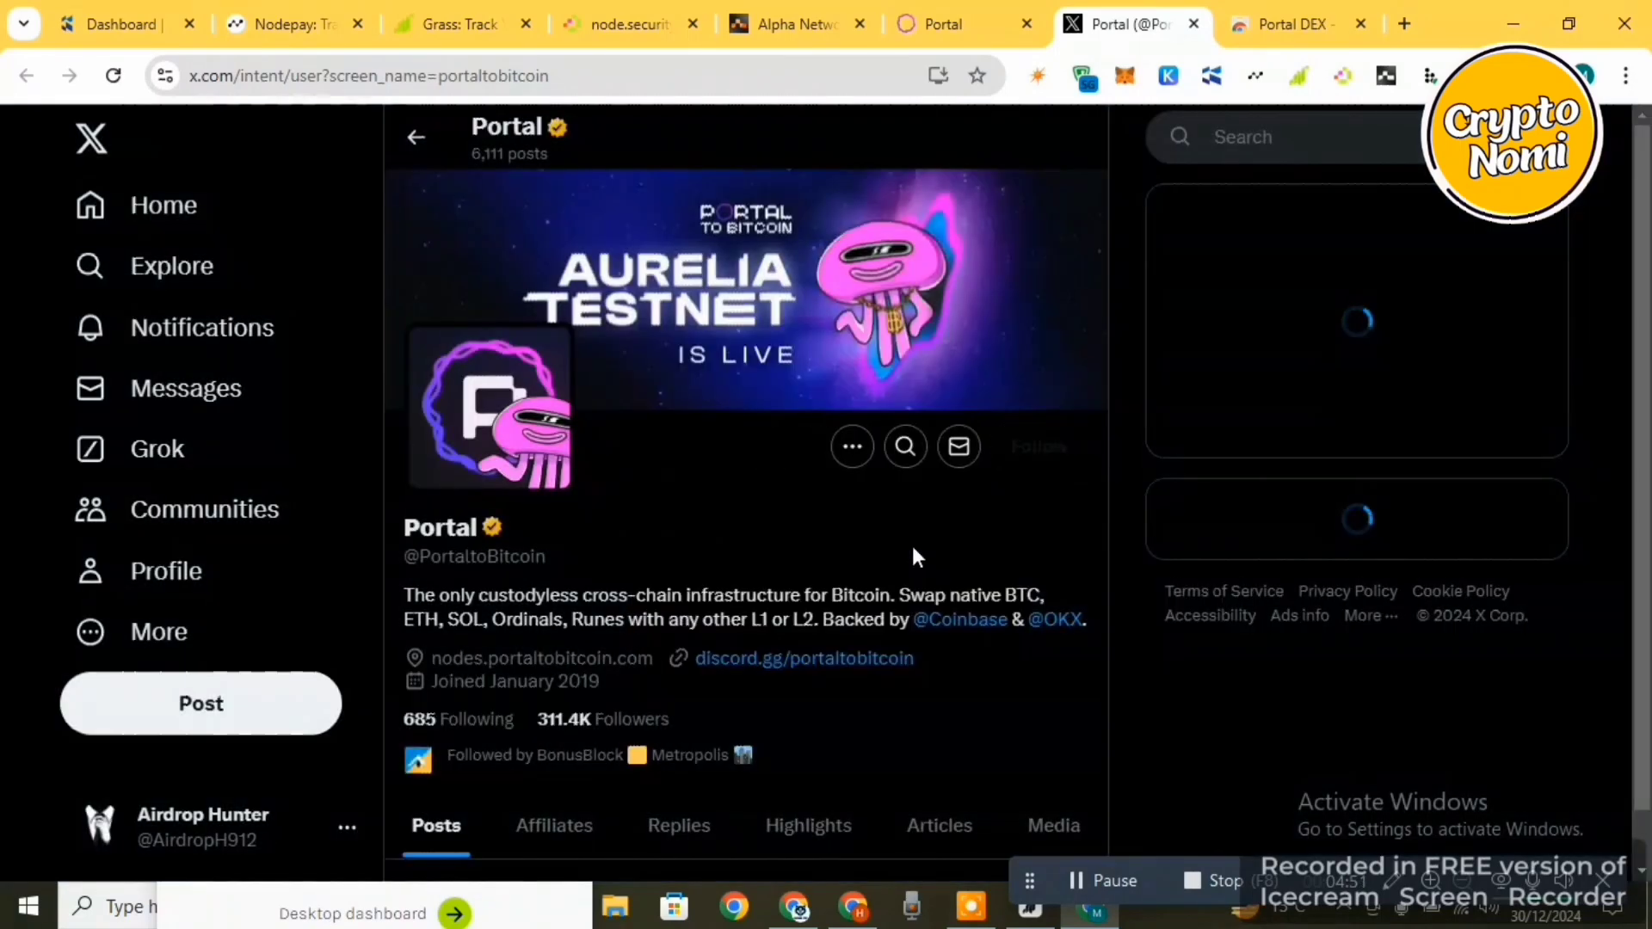
{"action": "left_click", "coordinate": [938, 12]}
{"action": "left_click", "coordinate": [780, 745]}
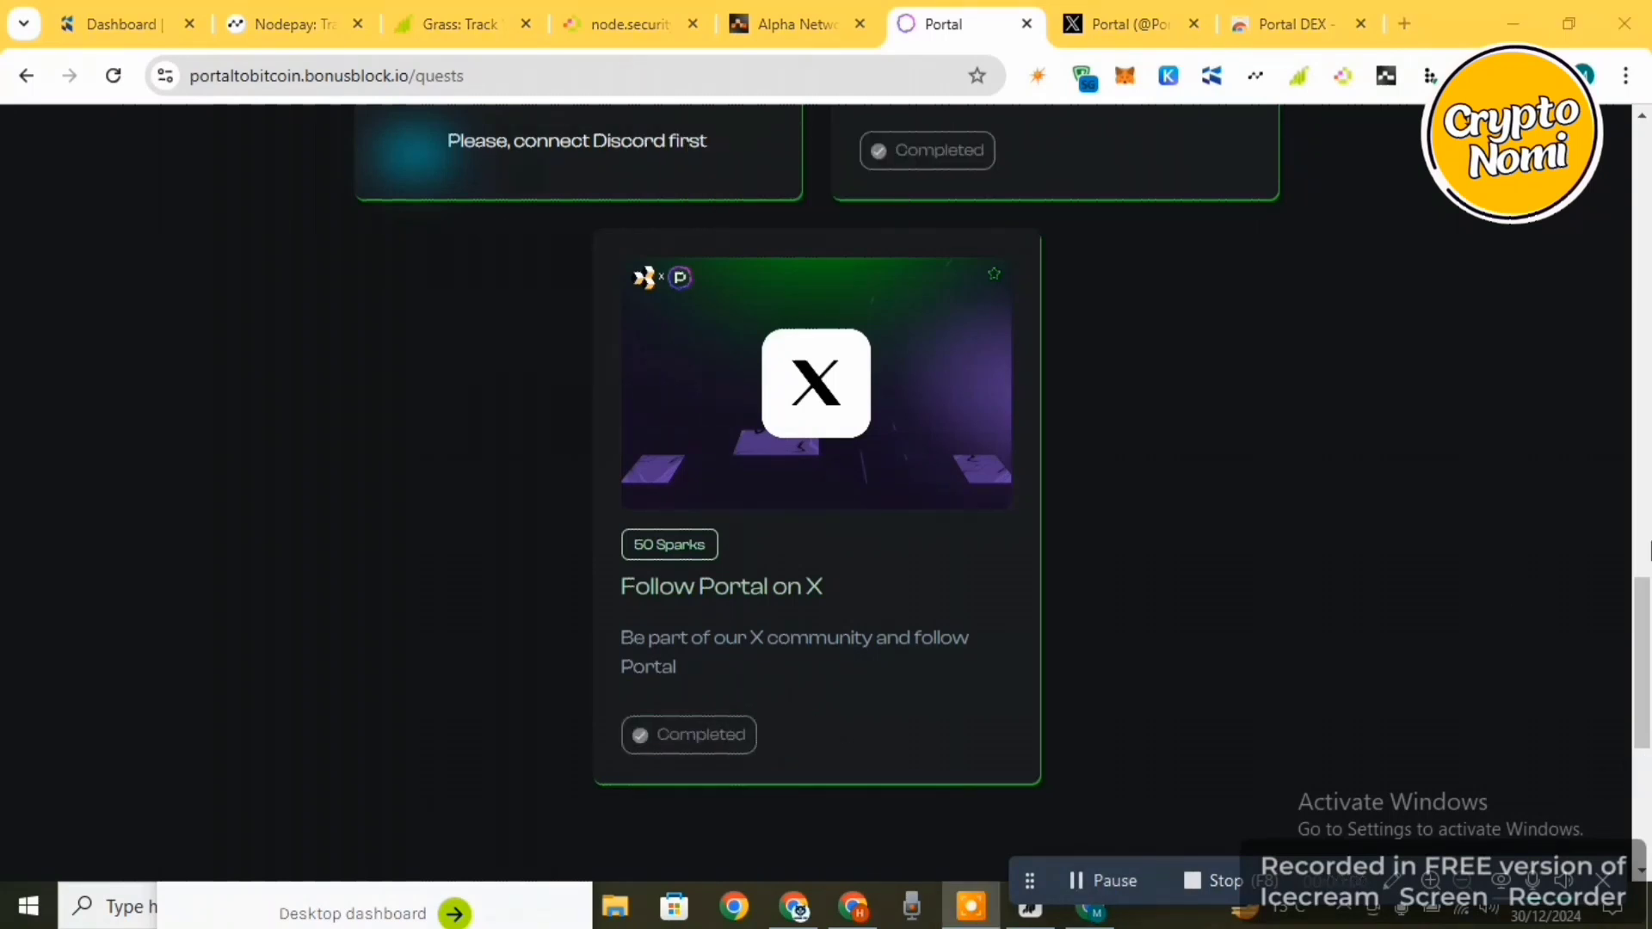
Start connecting Discord for the Join Portal's Discord quest
{"action": "left_click_drag", "start_coordinate": [1647, 705], "coordinate": [1649, 611]}
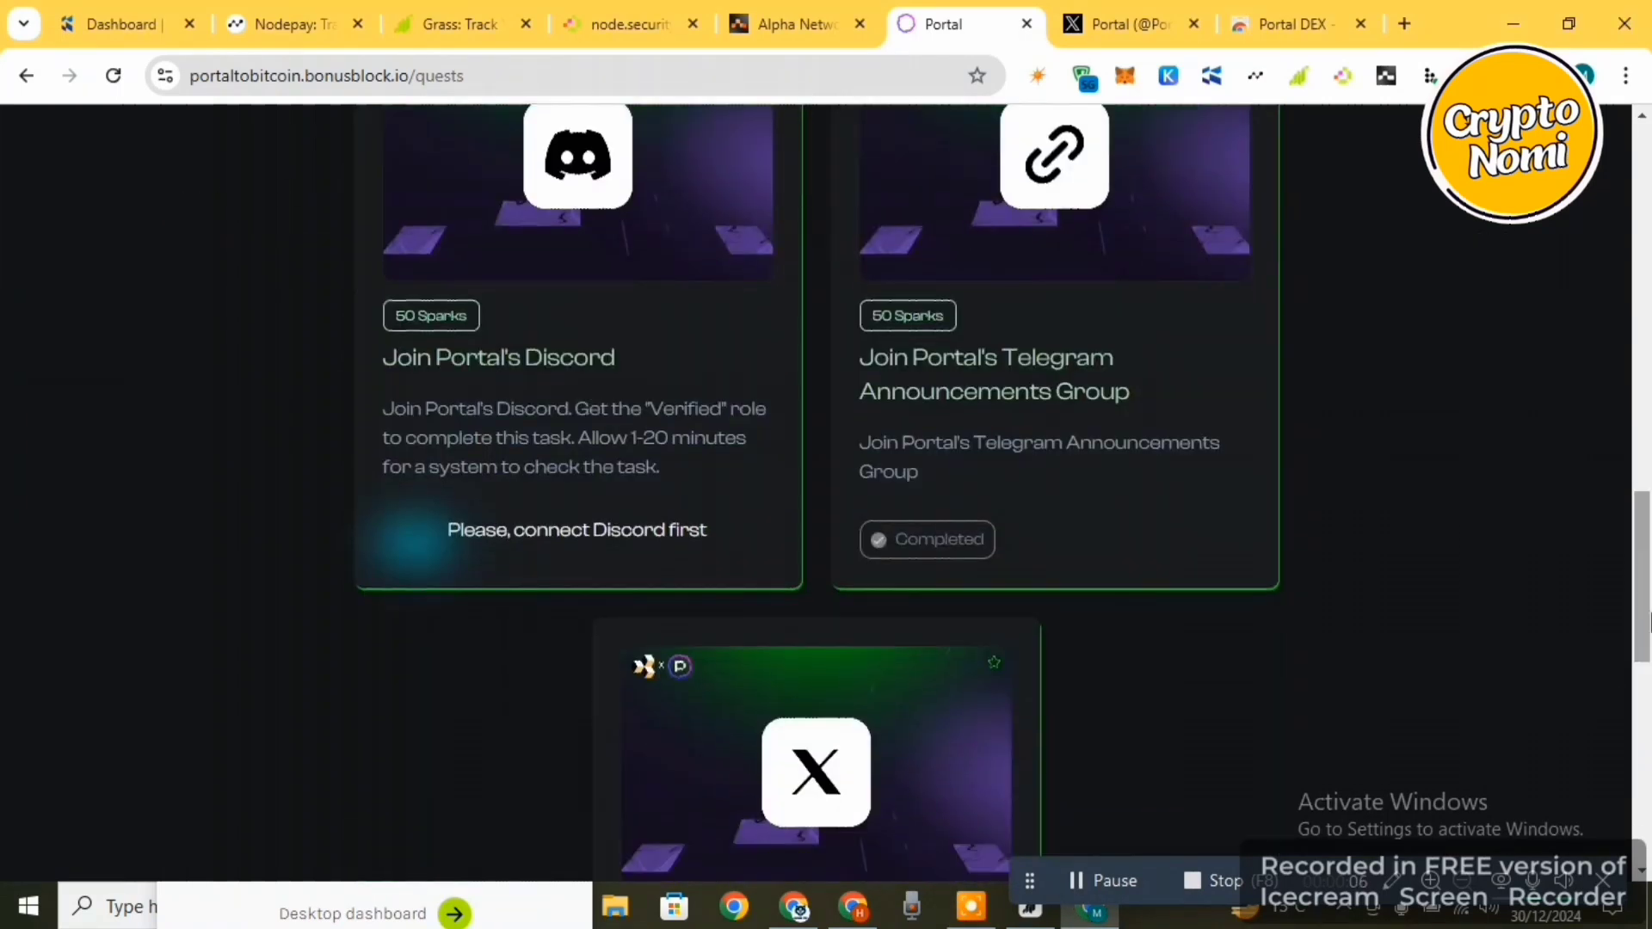
{"action": "left_click", "coordinate": [528, 538]}
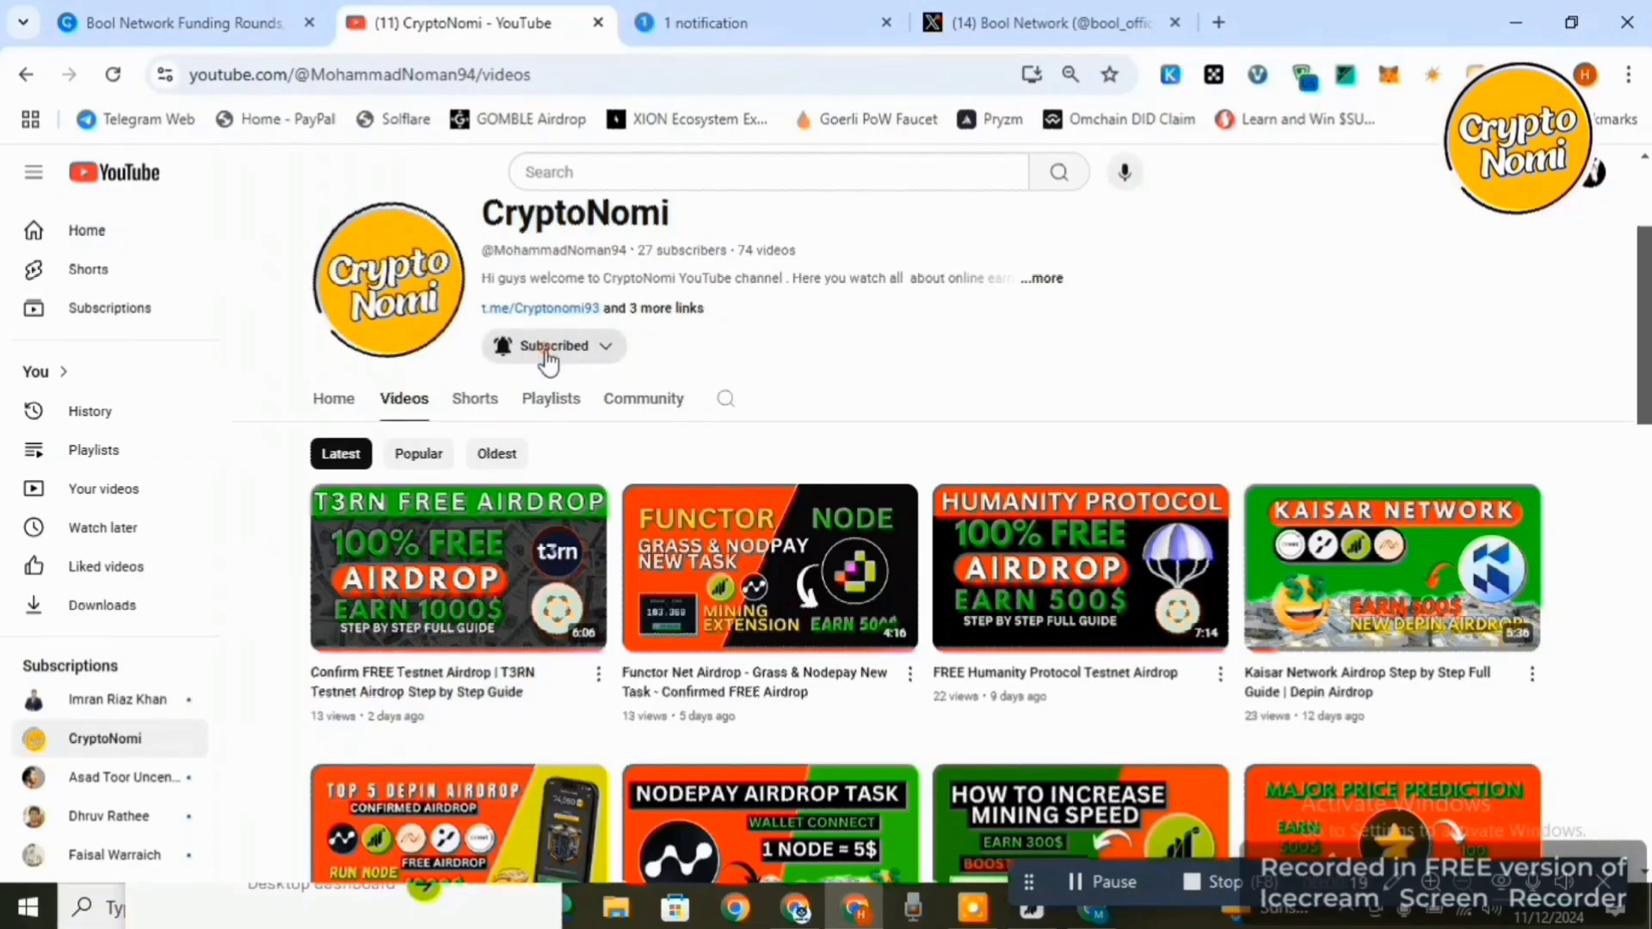
{"action": "left_click", "coordinate": [543, 353]}
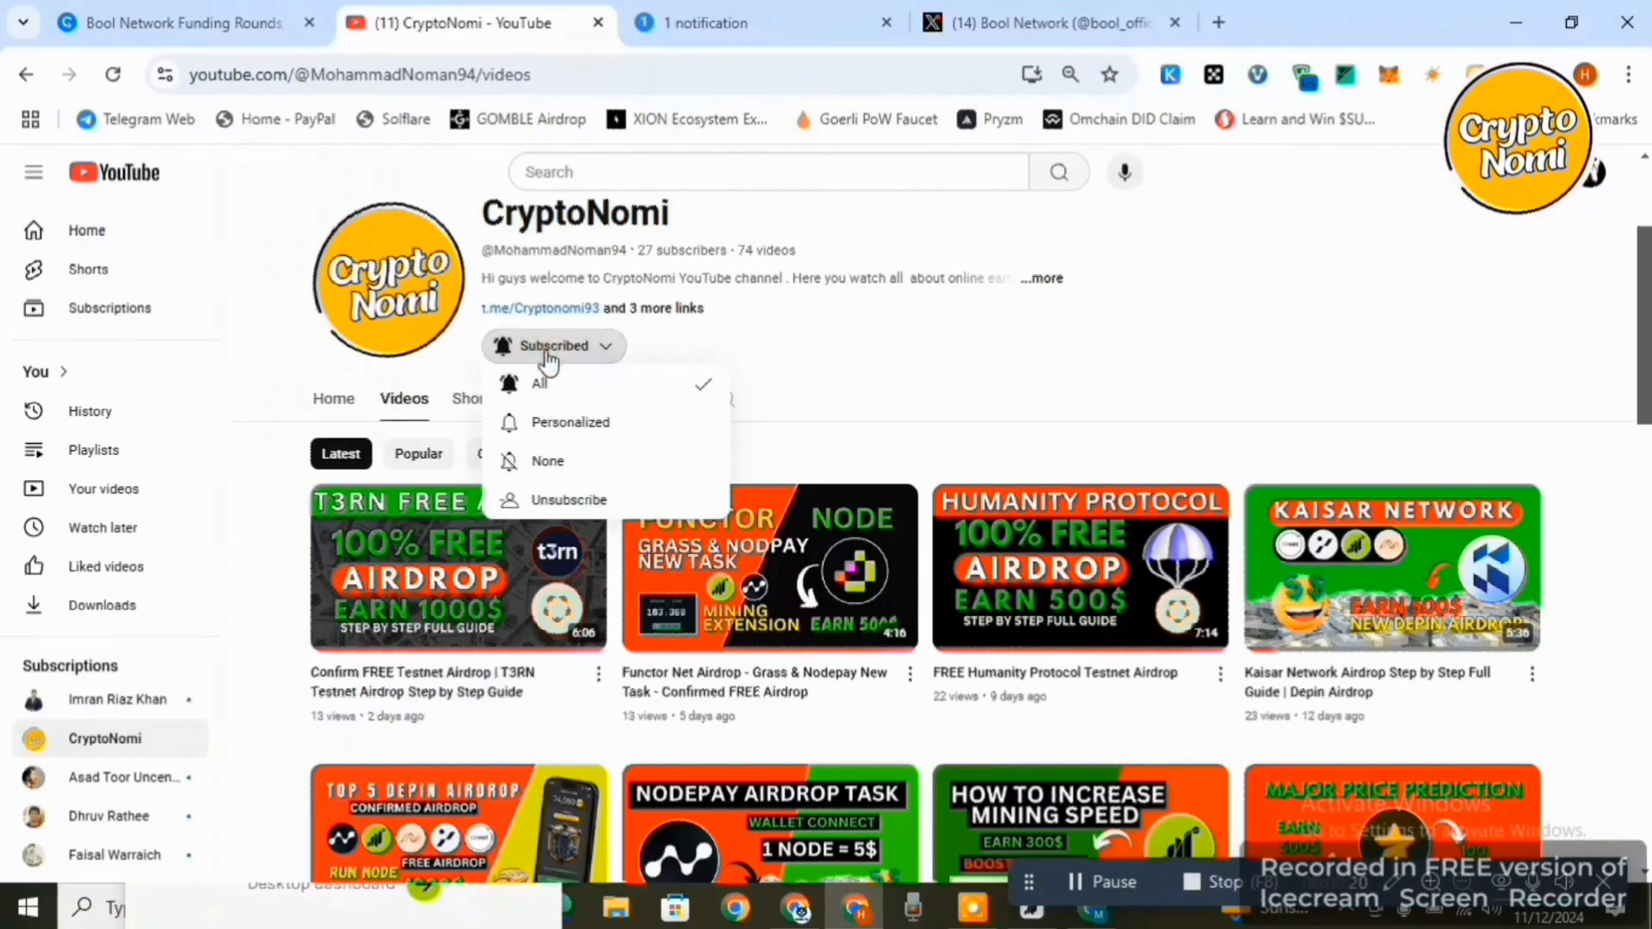
{"action": "left_click", "coordinate": [800, 384]}
{"action": "left_click", "coordinate": [777, 338]}
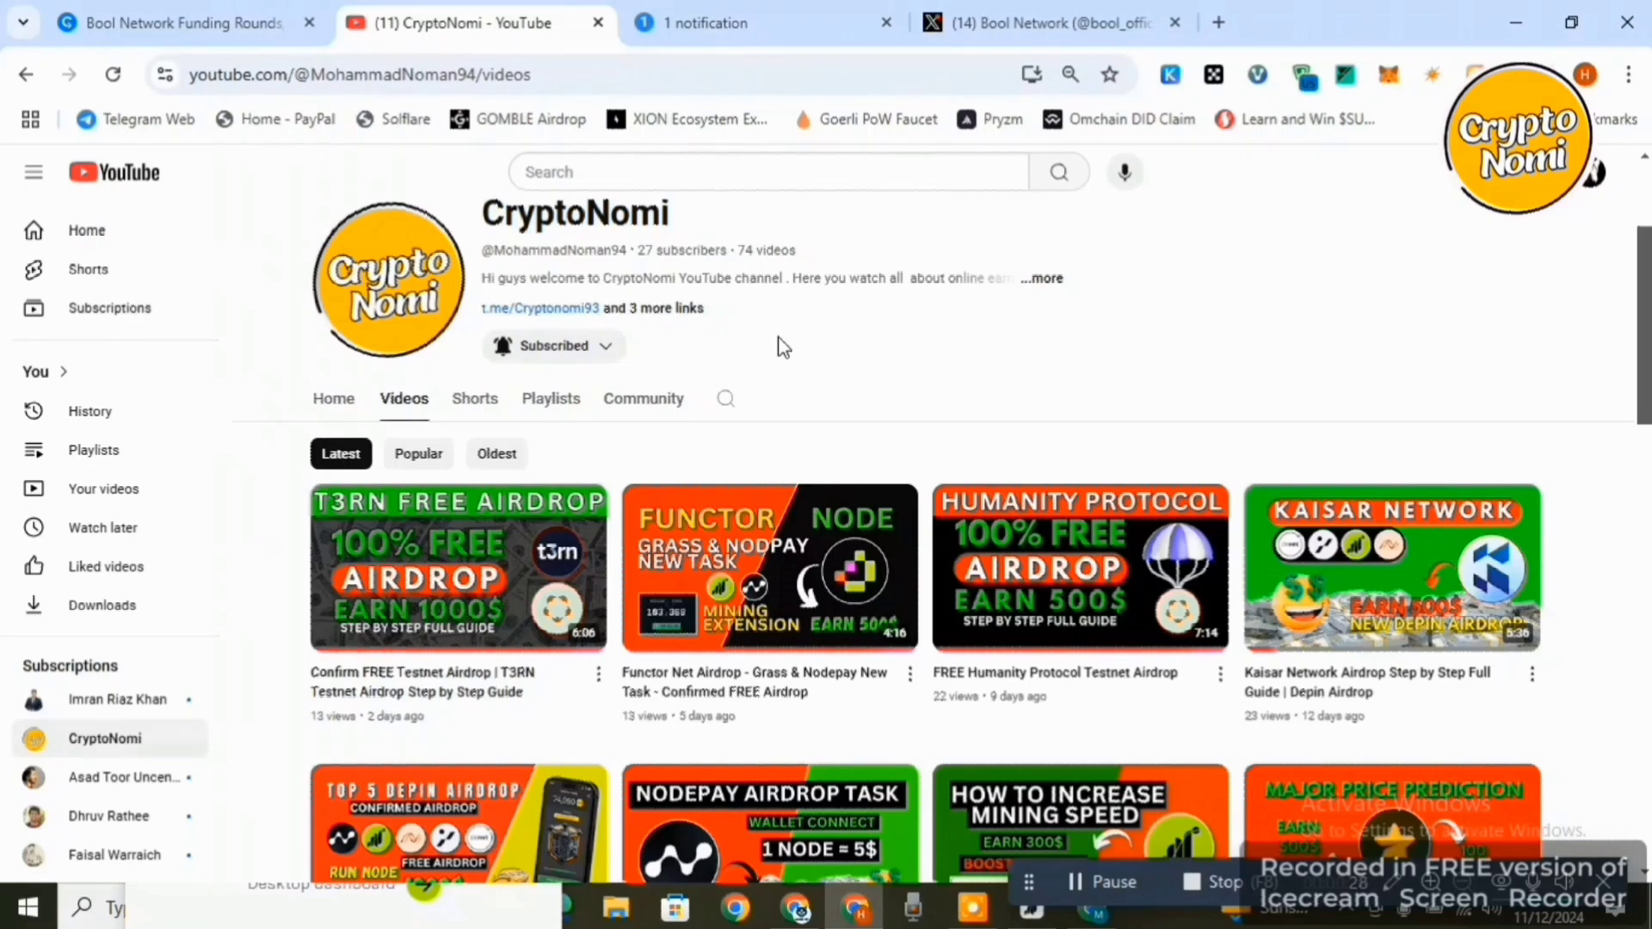
{"action": "left_click", "coordinate": [547, 360]}
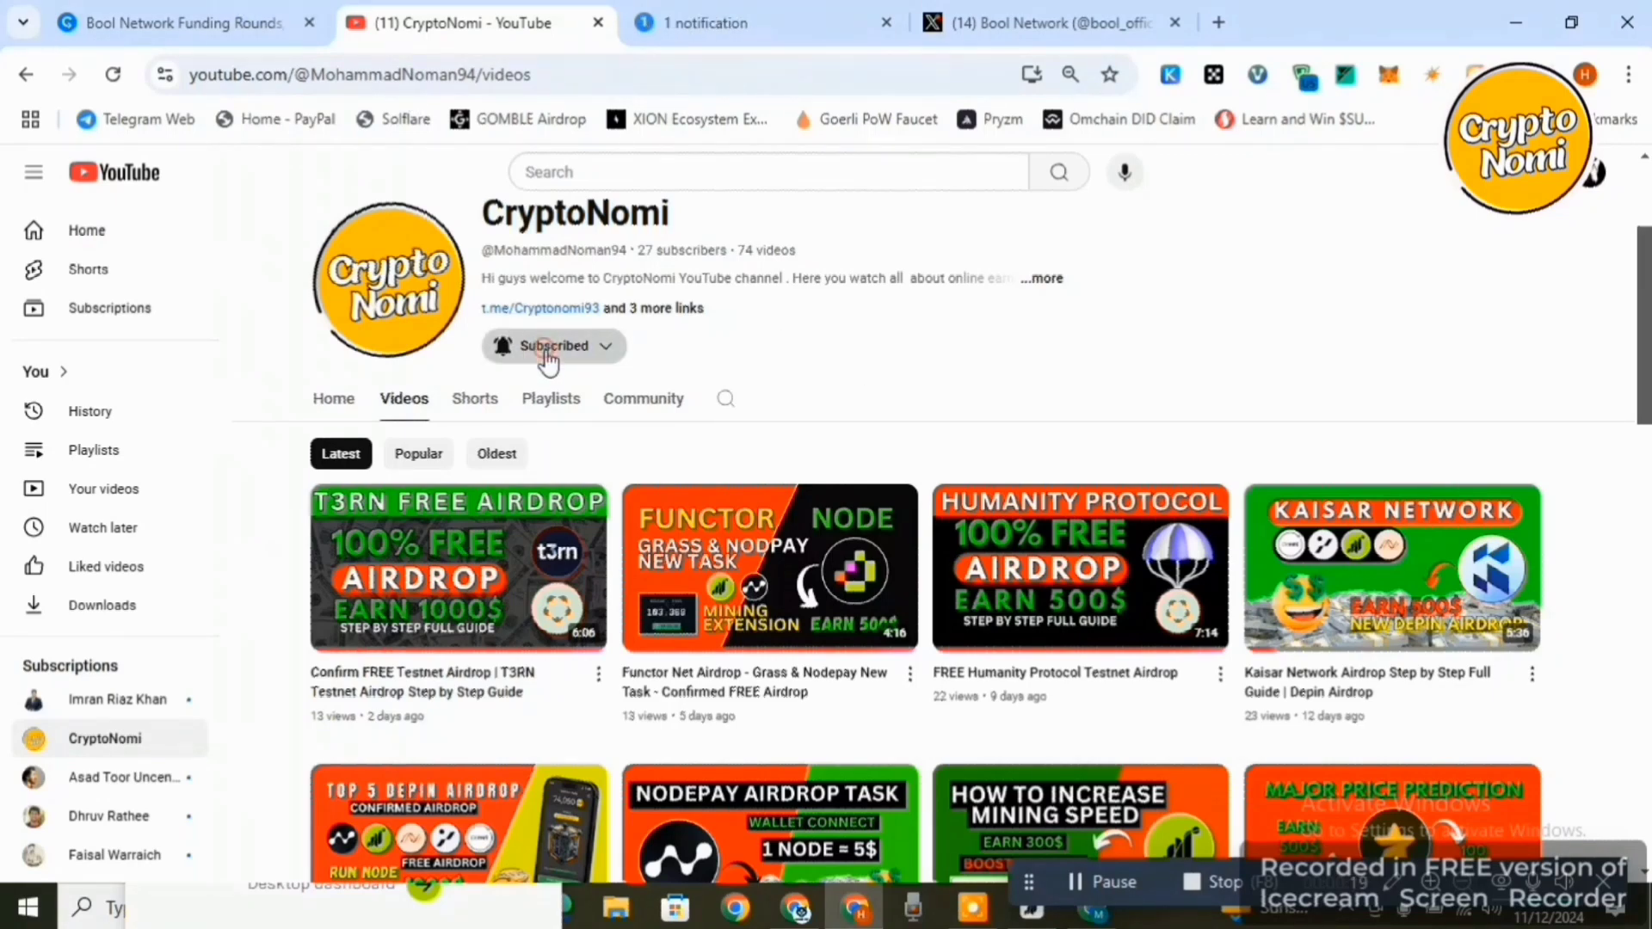